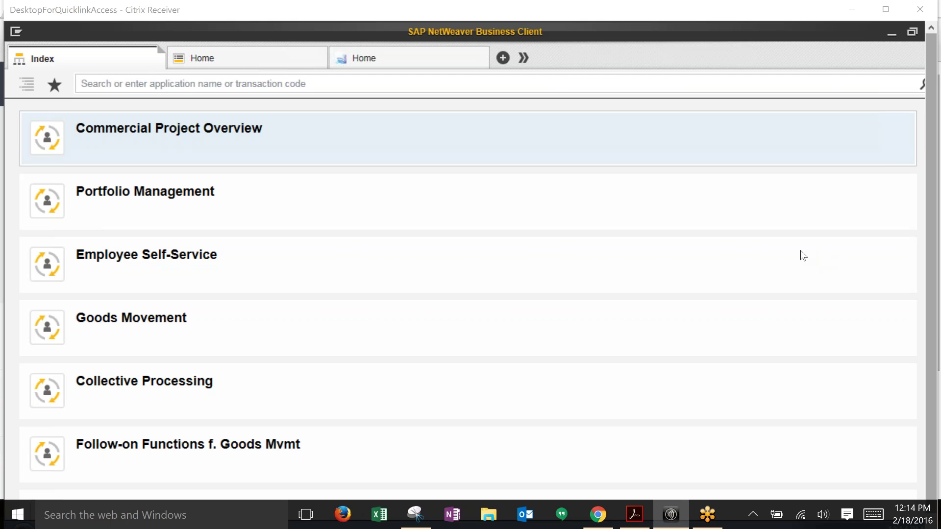
- Expand the Portfolio Management group and its Commercial Project Overview entries
key(Down)
key(Return)
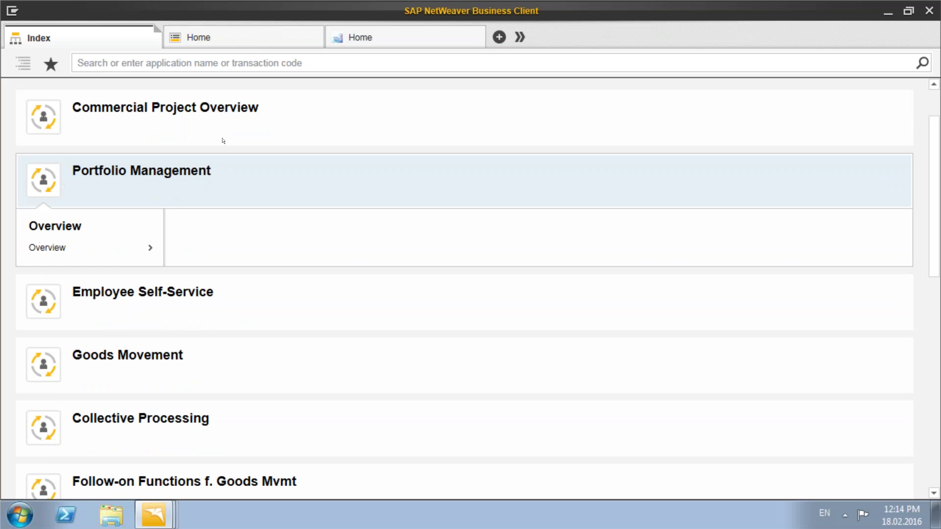
click(220, 133)
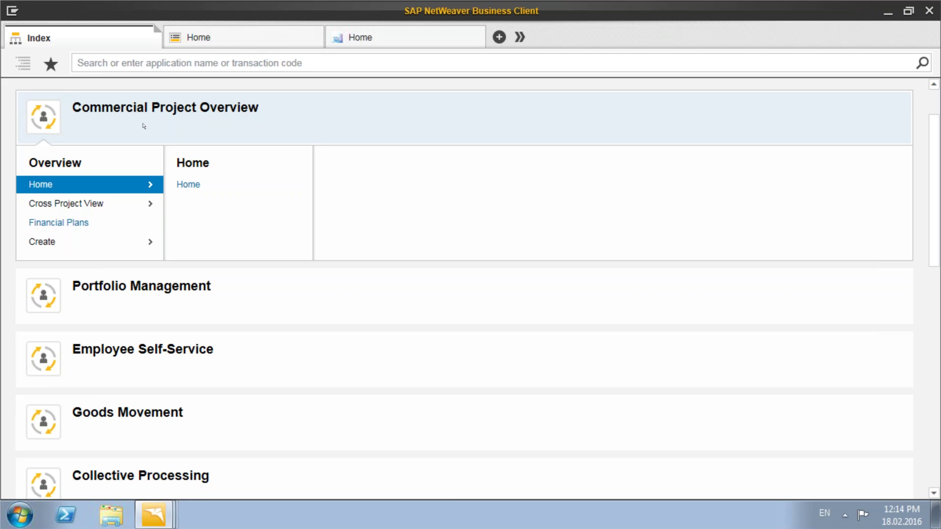
- Exit full-screen mode and re-expand the Commercial Project Overview entries
key(shift+F2)
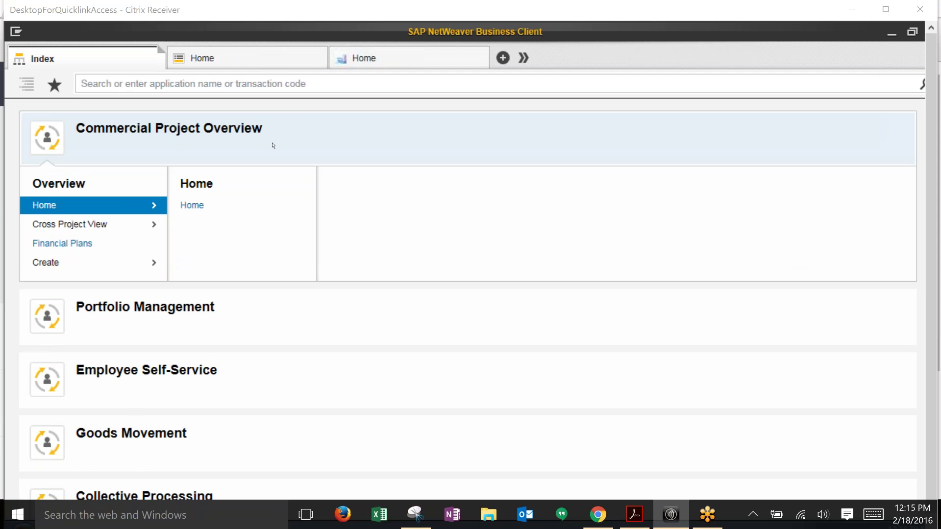
click(51, 138)
click(51, 138)
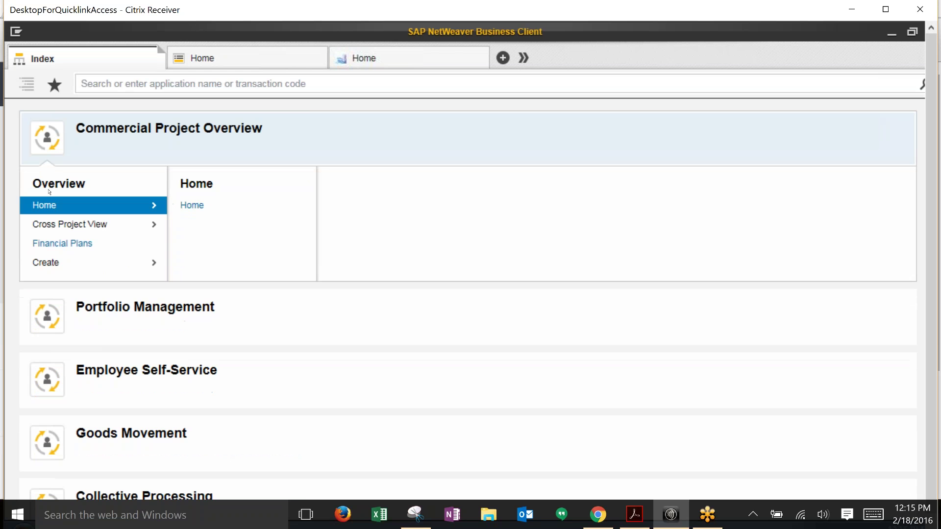
- Show the Capital Project Management home page from the first Home tab
click(254, 59)
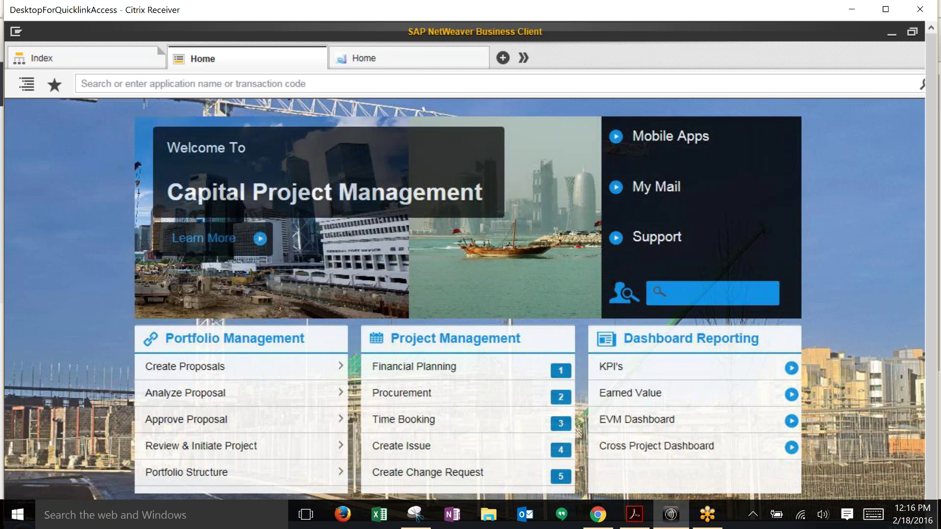
- Launch Create Portfolio Item Proposals from the Fiori launchpad to list the 14 proposals
click(392, 59)
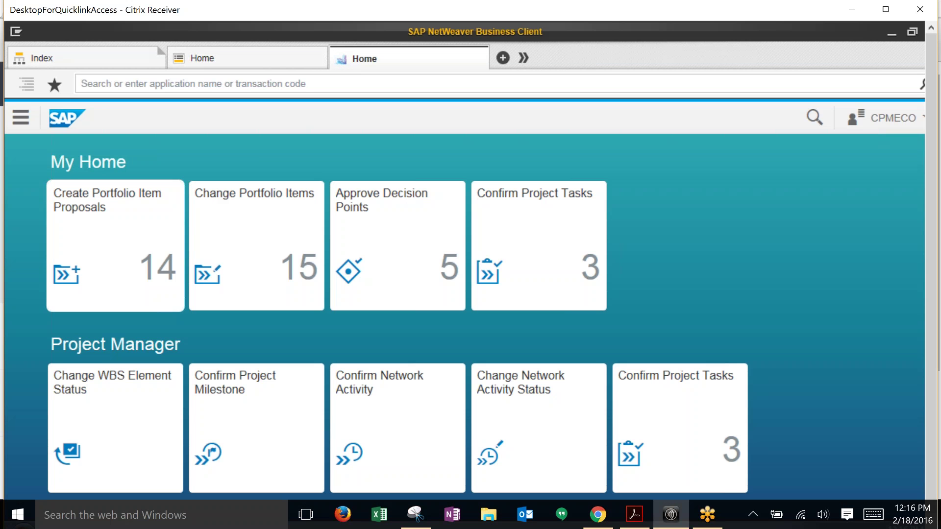
click(115, 244)
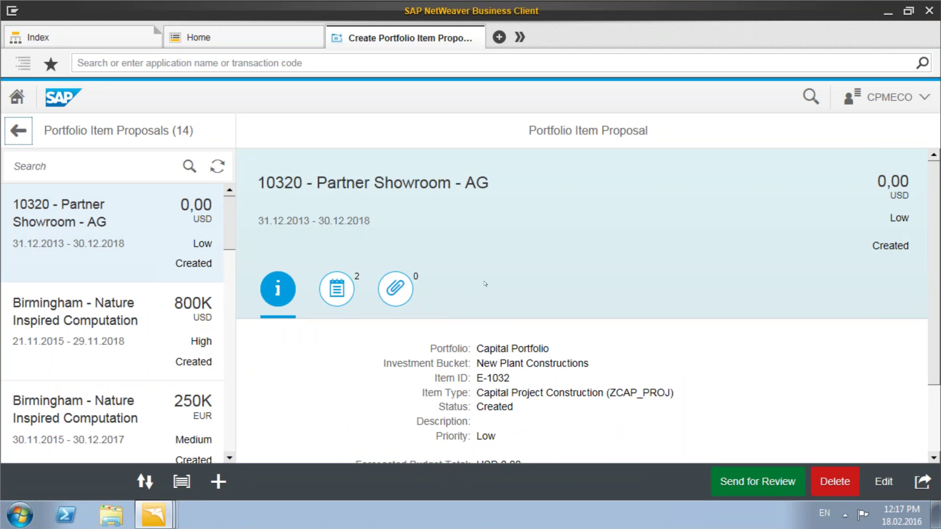
- Start a new Capital Portfolio proposal assigned to the New Plant Constructions investment bucket
click(223, 482)
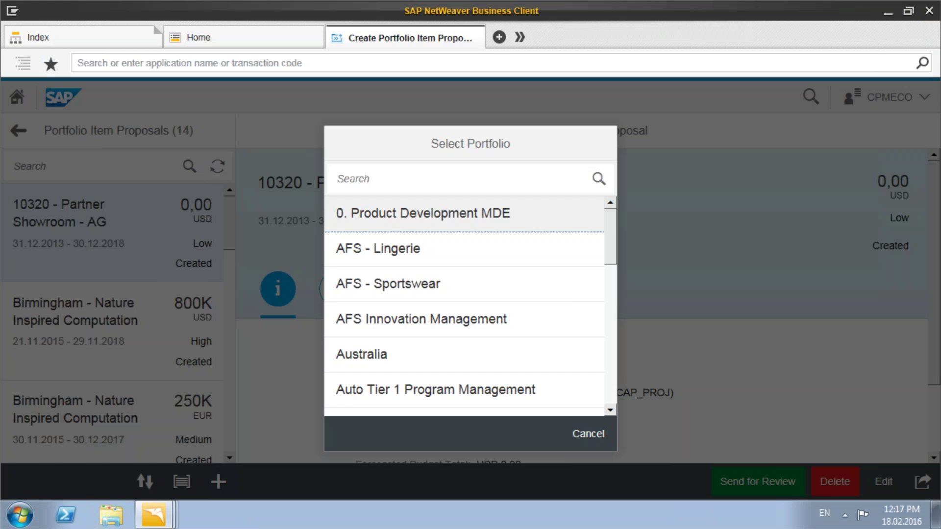
drag(611, 233, 612, 305)
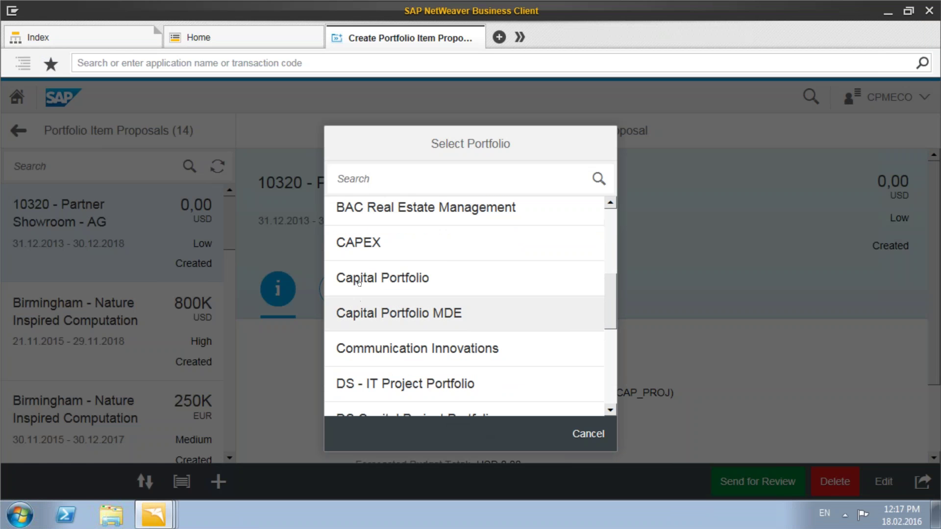
click(441, 278)
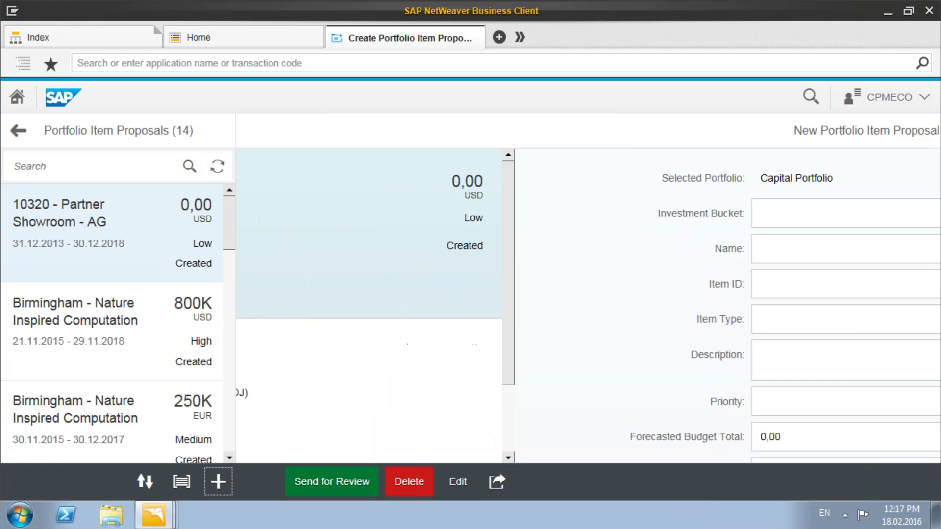
click(837, 217)
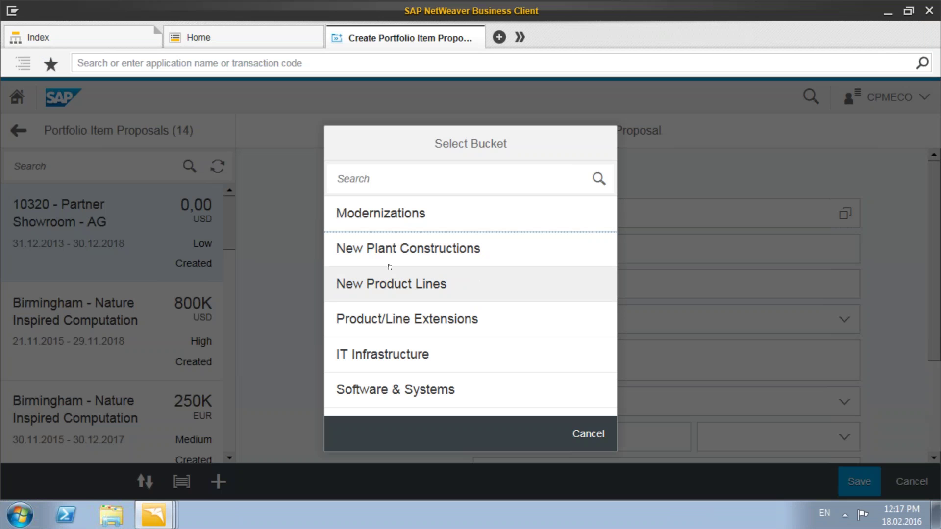
click(390, 249)
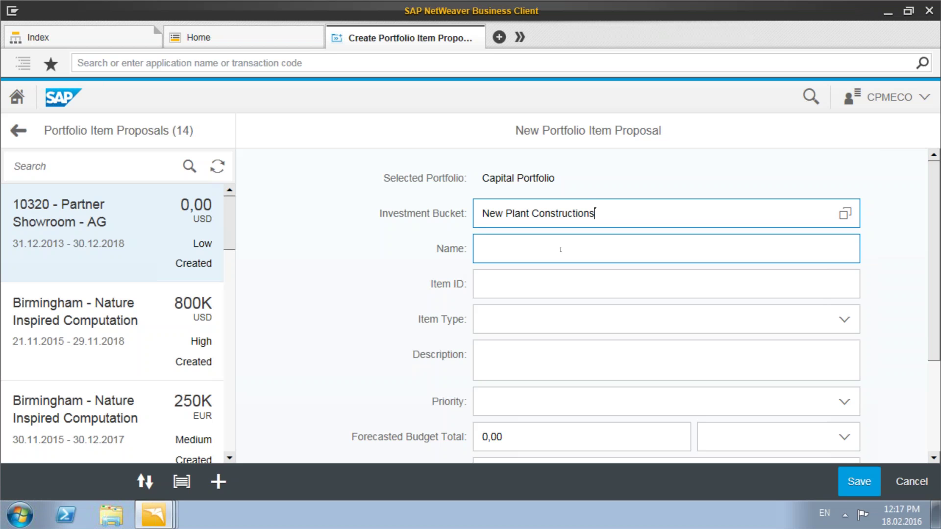
- Enter 998-MDC as both the proposal Name and Item ID
key(Tab)
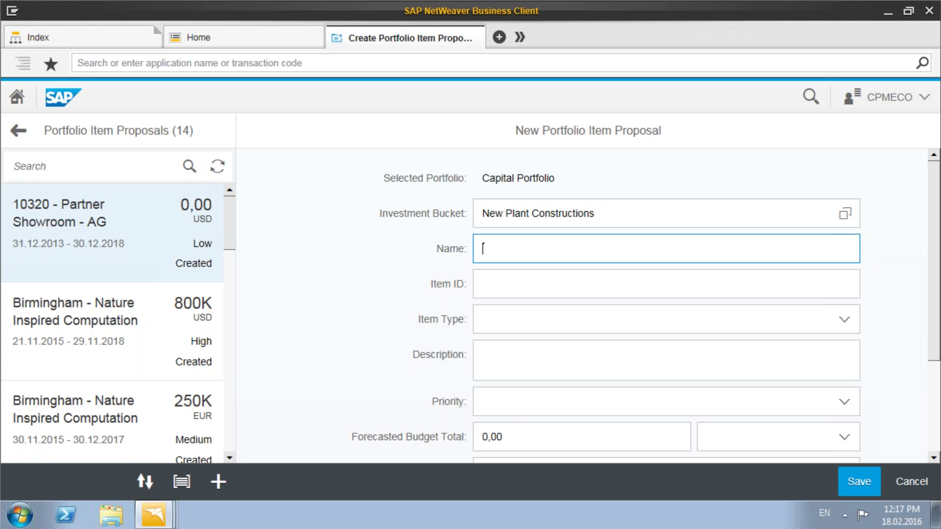
text(998-MDC)
key(Tab)
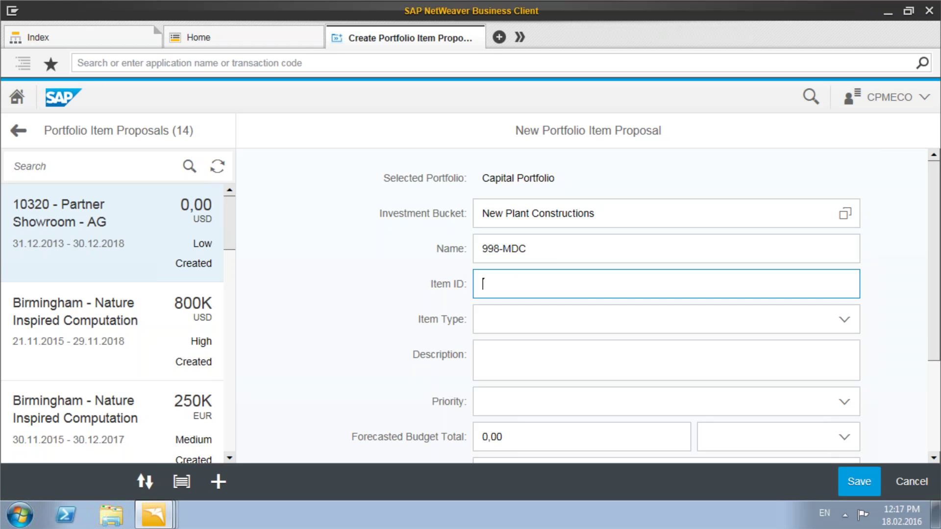
text(998-MDC)
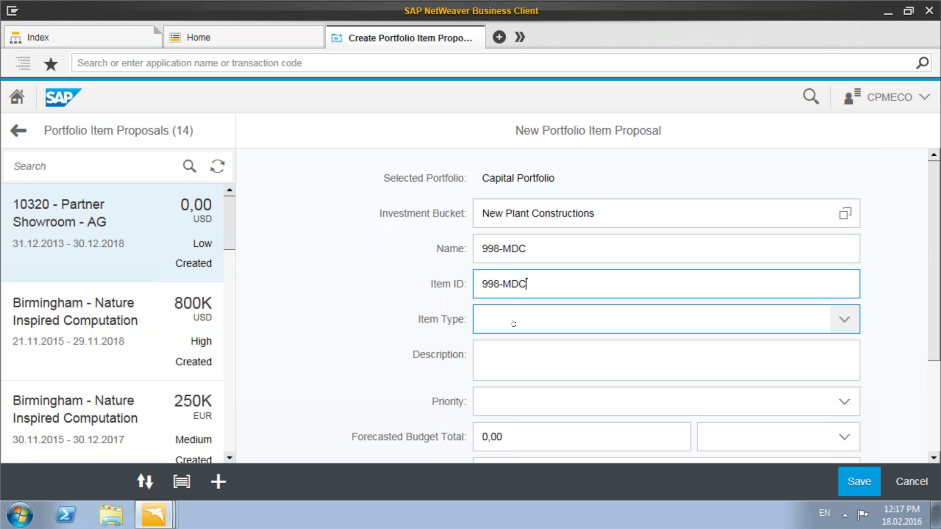
- Set item type Capital Project Proposal, description 'Water Treatment Plant', and priority Very High
click(849, 318)
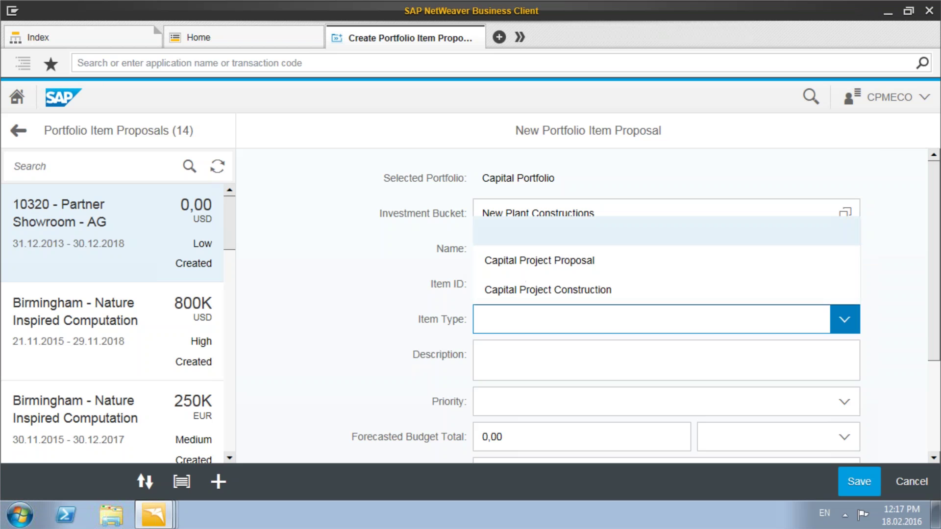
click(571, 260)
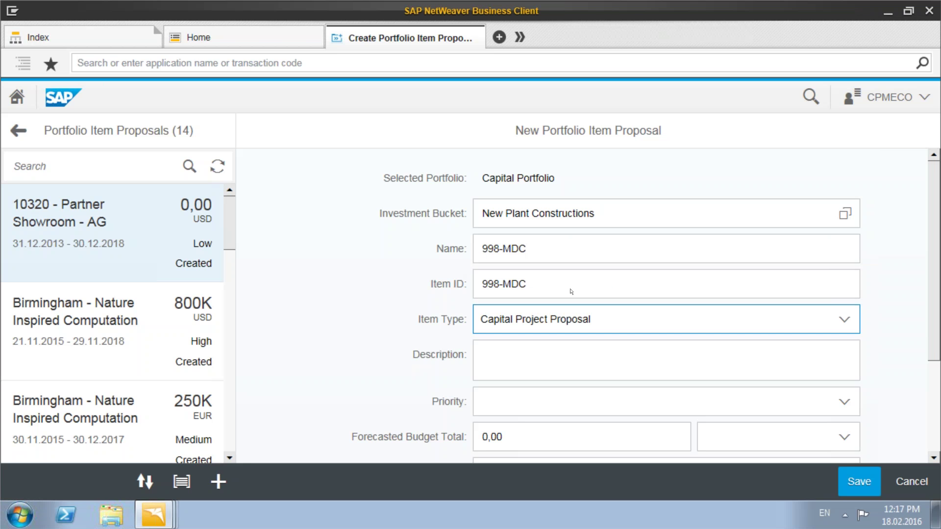
click(542, 358)
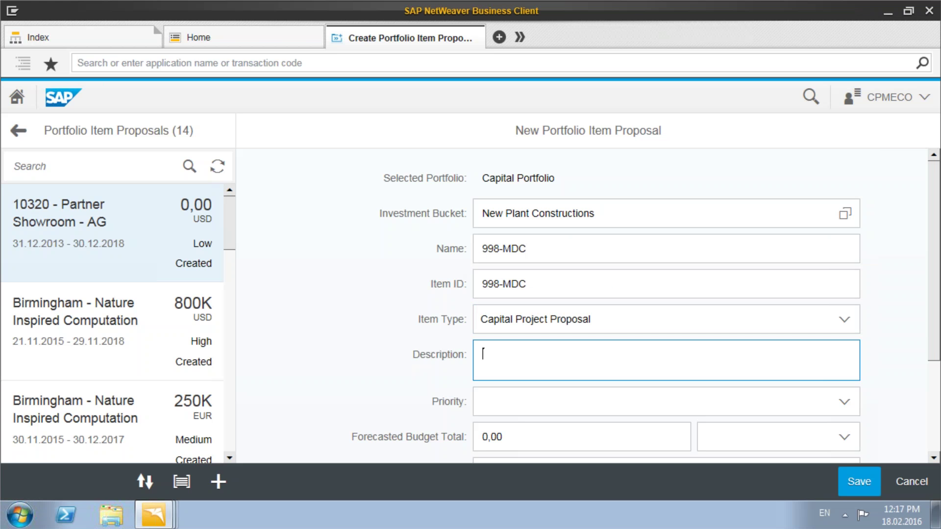
text(Water Treatment)
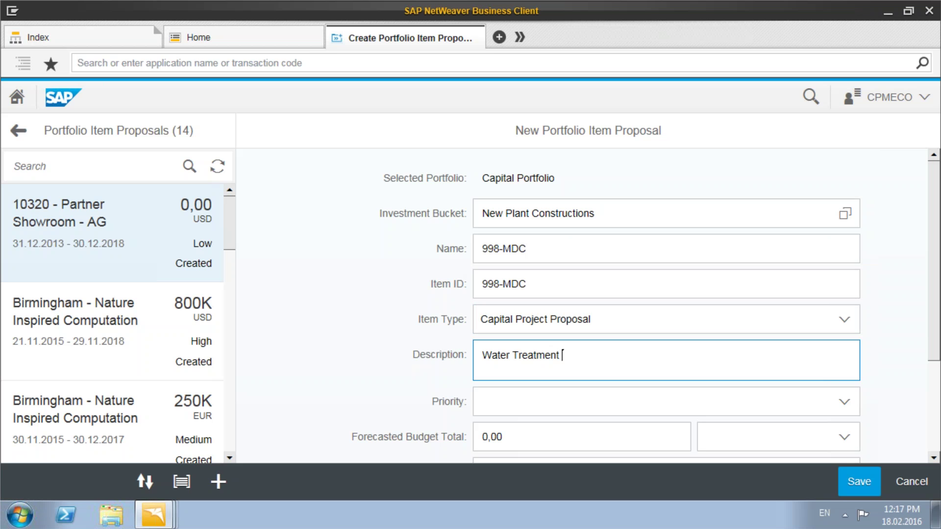
text( Plant)
click(793, 399)
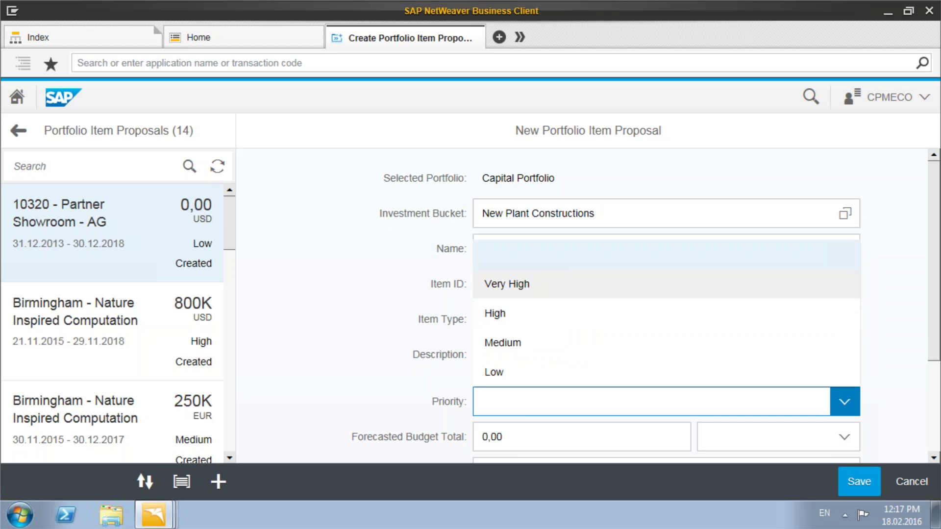
key(Return)
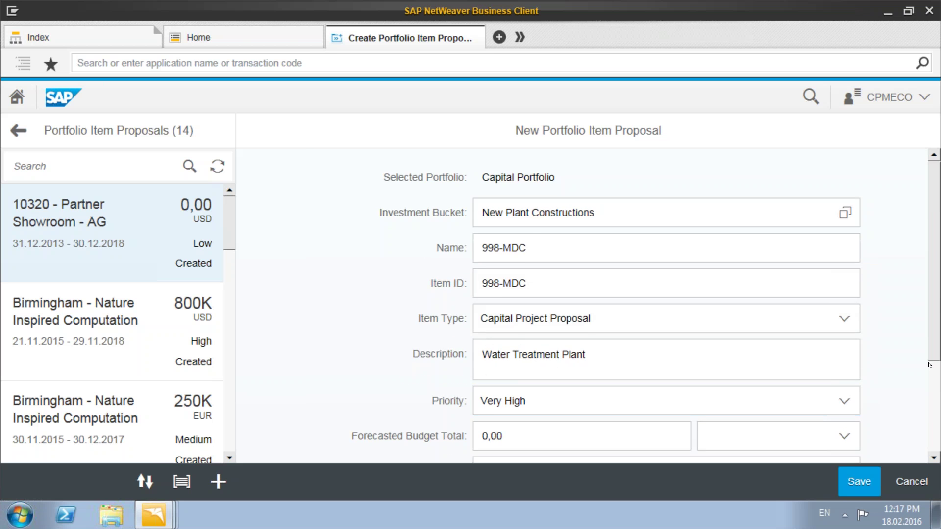
drag(929, 365, 930, 435)
- Set the forecasted budget total to 2000000 USD
click(502, 293)
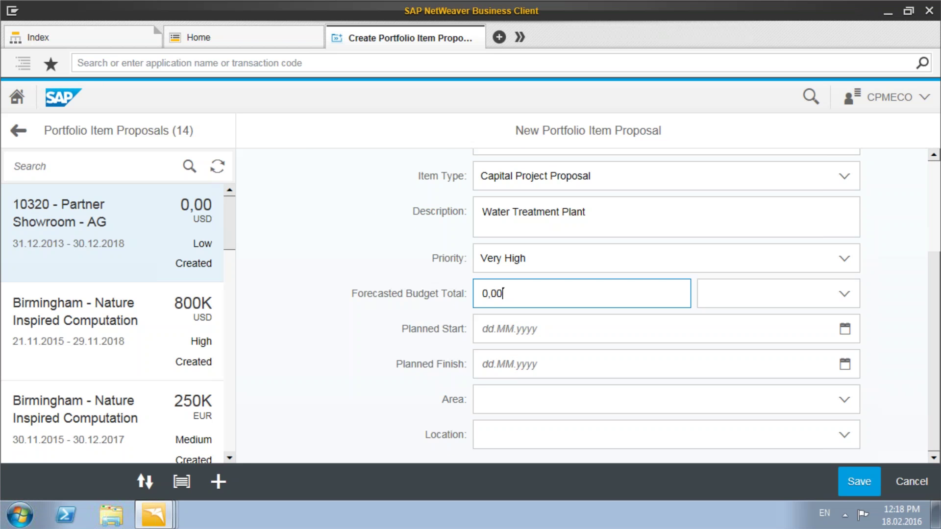
key(ctrl+a)
text(2000000)
click(858, 292)
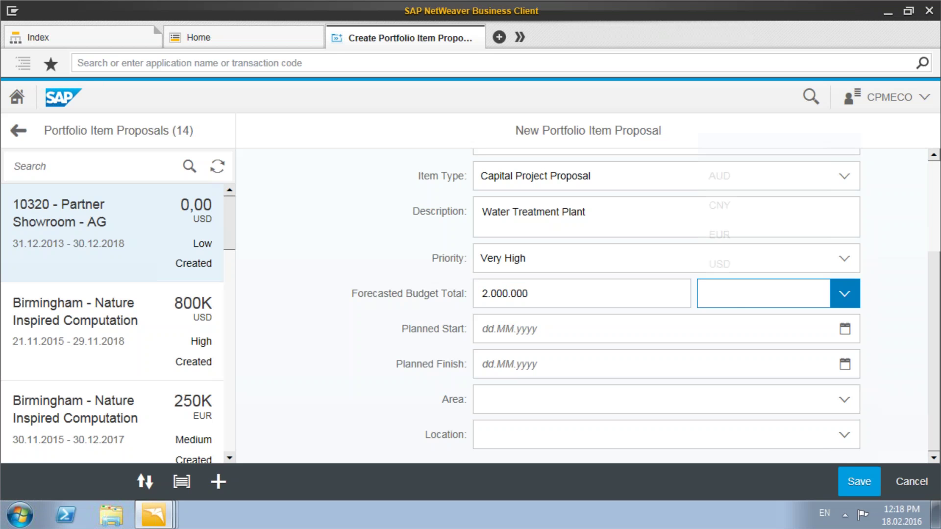
click(719, 263)
- Set planned start 17.02.2016 and planned finish 13.07.2016
click(544, 327)
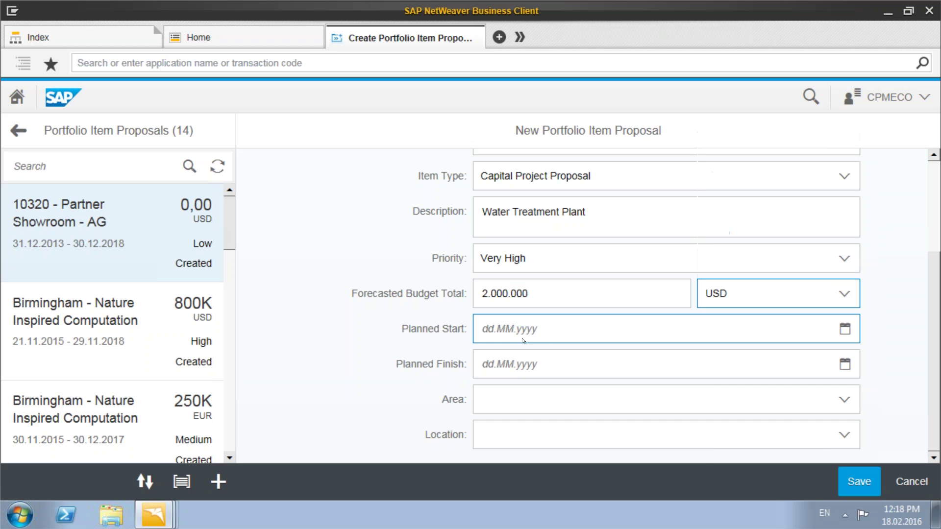
click(845, 328)
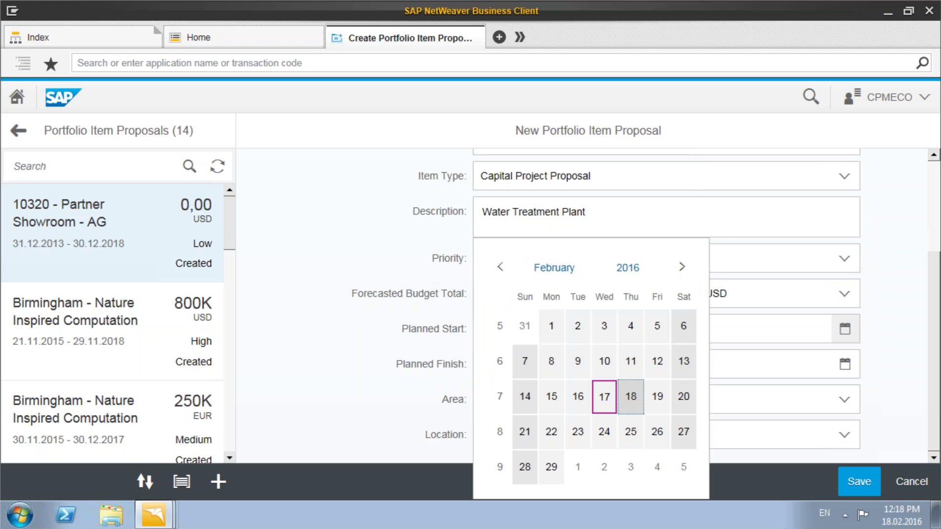
click(604, 396)
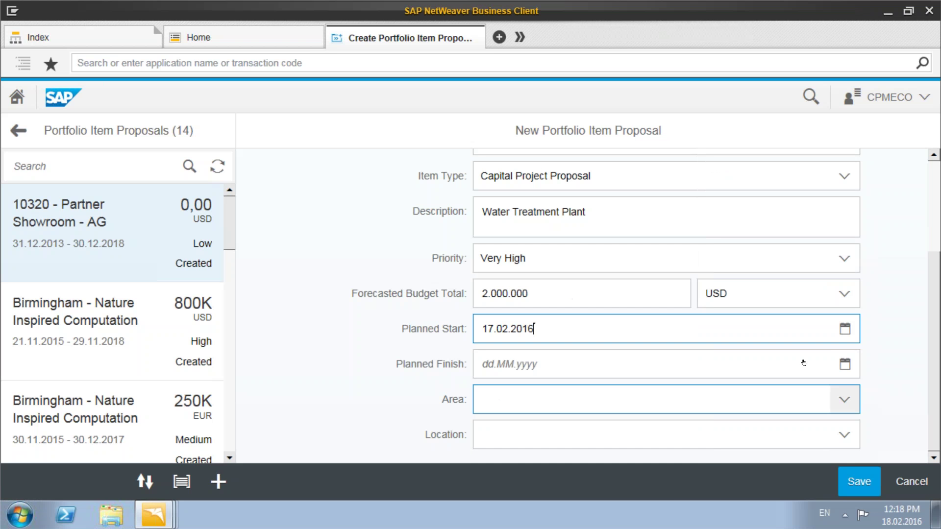
click(844, 364)
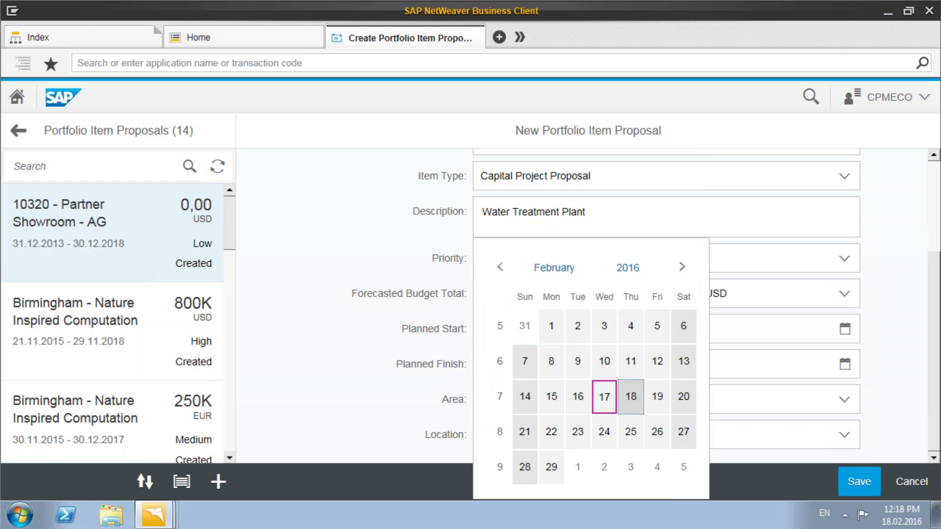
click(681, 267)
click(682, 267)
click(681, 267)
click(681, 267)
click(682, 267)
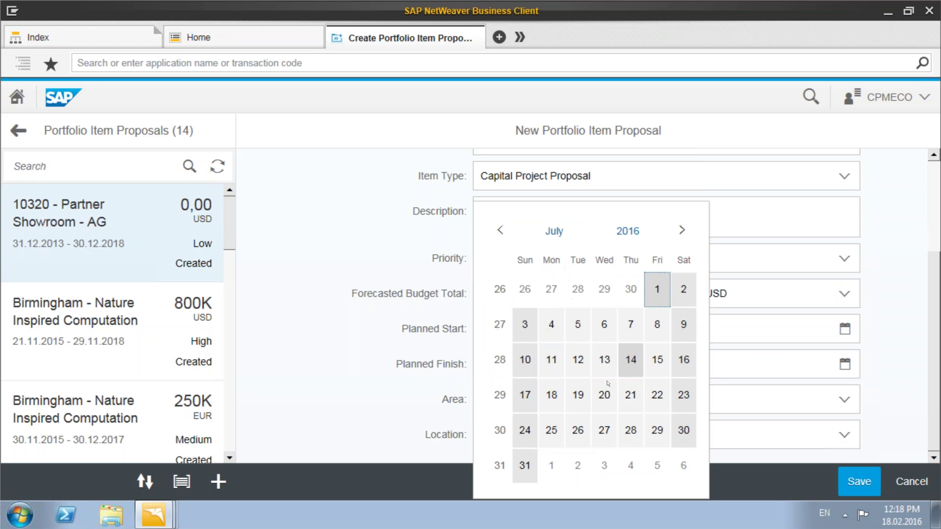
click(604, 359)
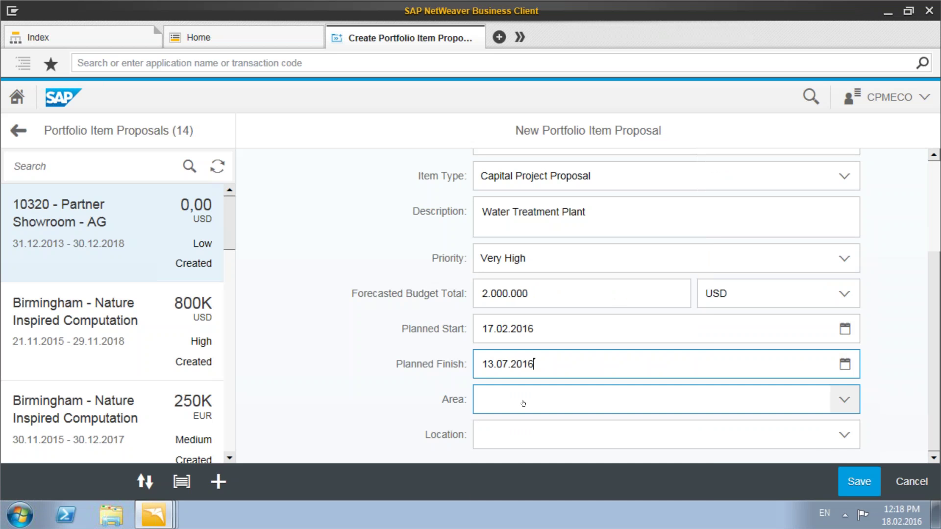
- Choose area America and location USA, then save the proposal
click(643, 399)
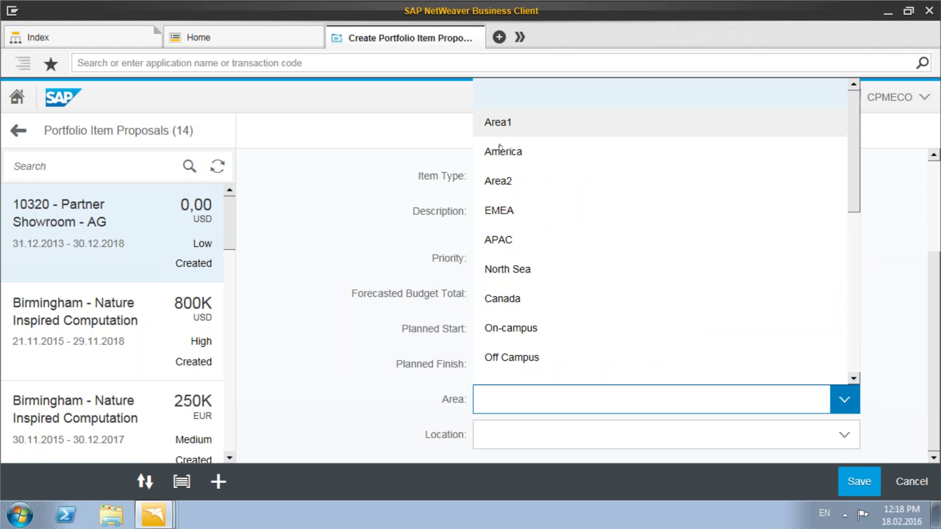
click(497, 153)
key(Tab)
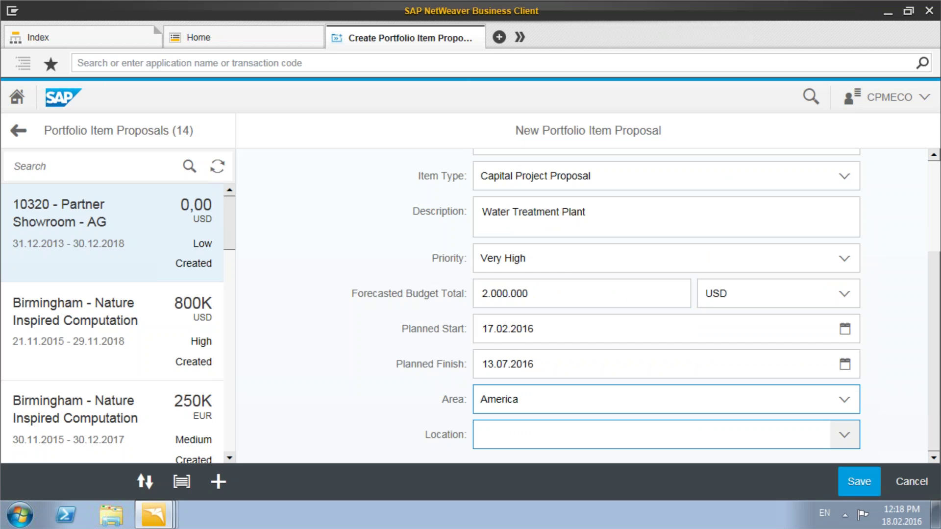
key(F4)
key(Down)
key(Return)
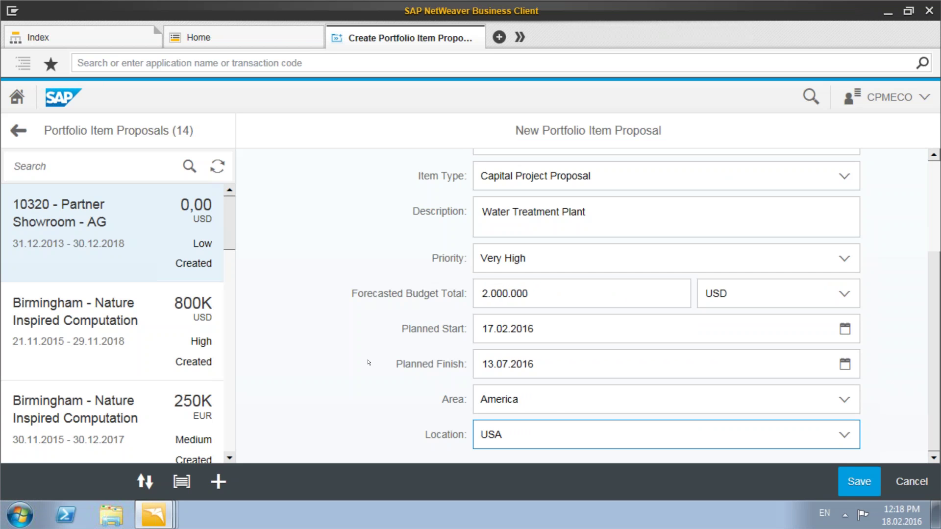
key(Tab)
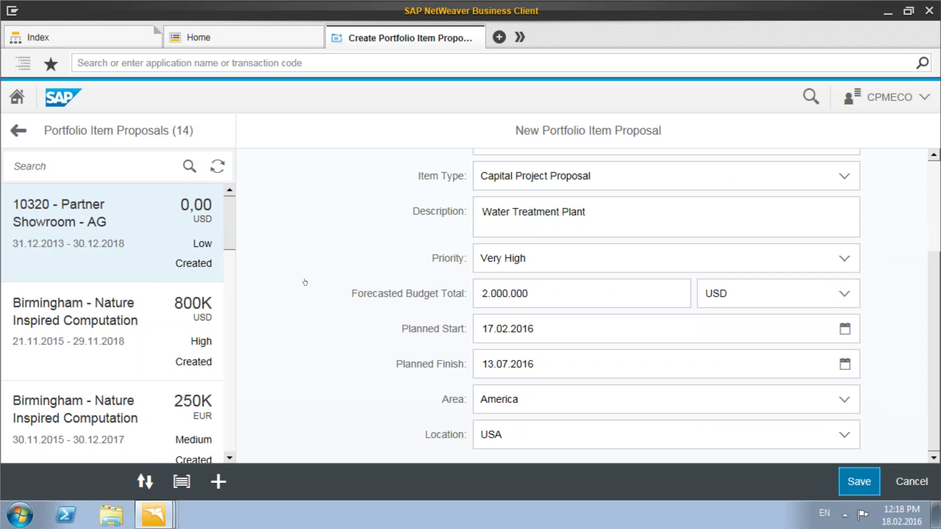
key(Return)
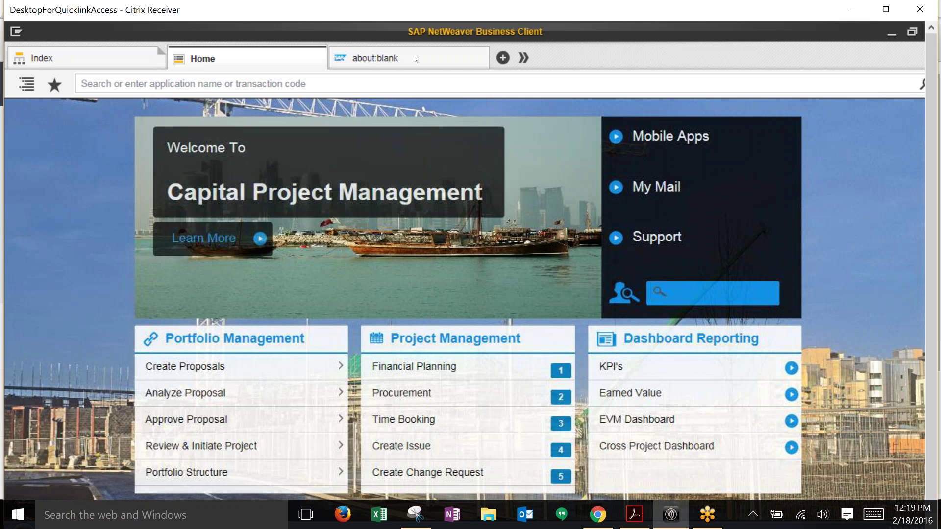
- Switch to the New Plant Constructions item list showing 998-MDC as Created, For Review
click(416, 59)
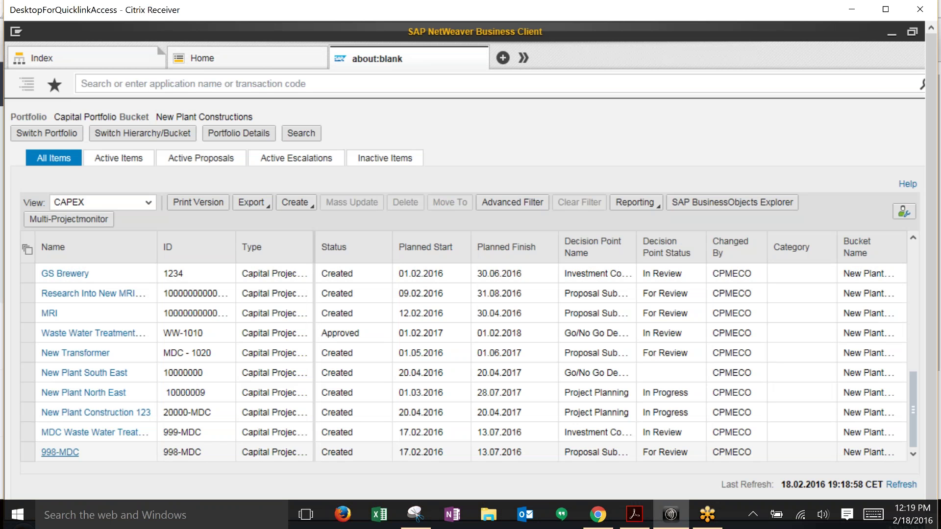
- Open item 998-MDC and scroll its Additional Information down to Risk Assessment
click(60, 452)
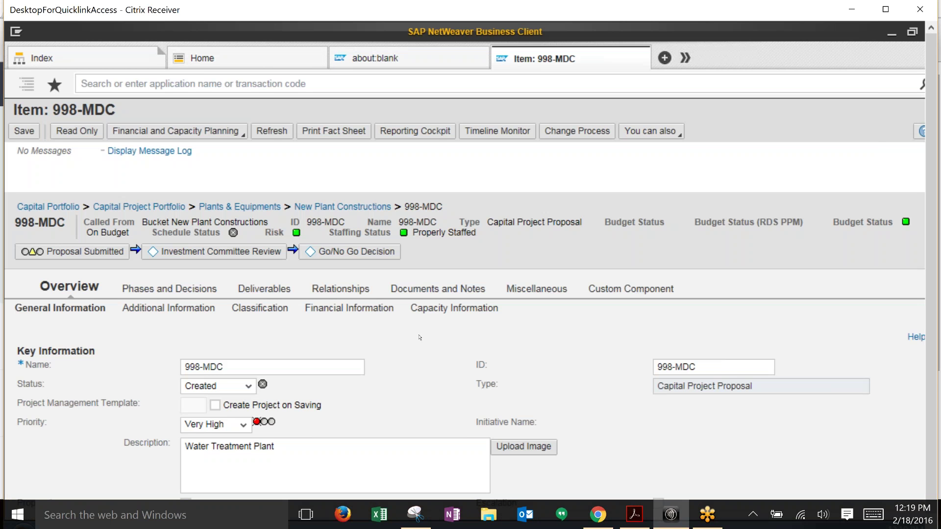
click(141, 309)
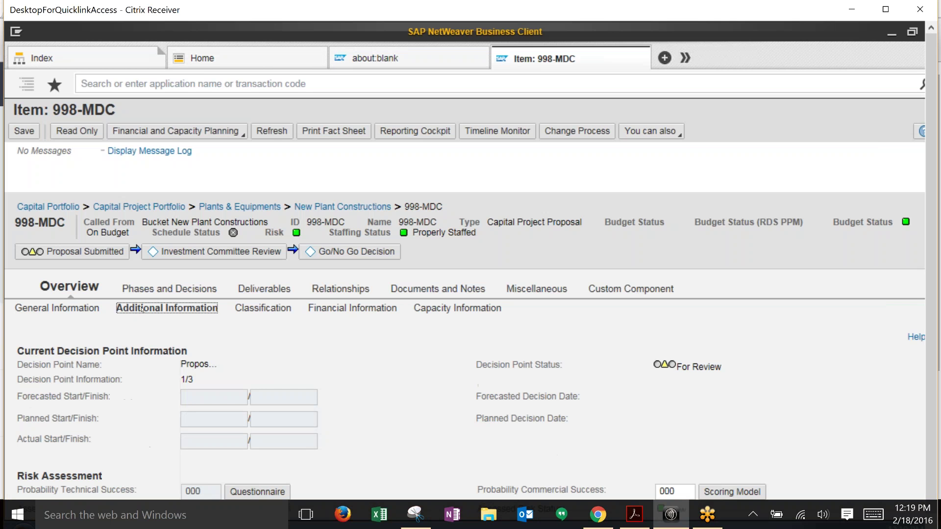
scroll(399, 358, down, 3)
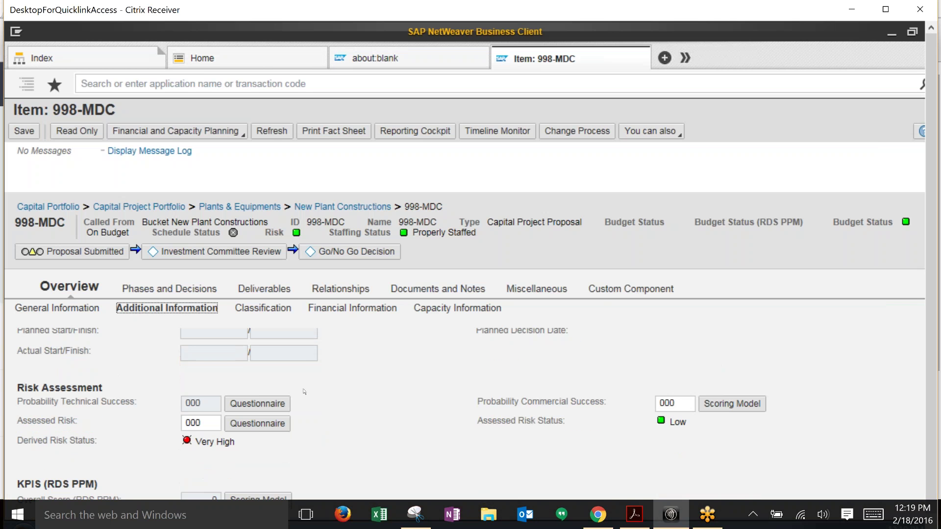
- In the technical success questionnaire, answer design challenges No Impact and scope changes No
click(257, 403)
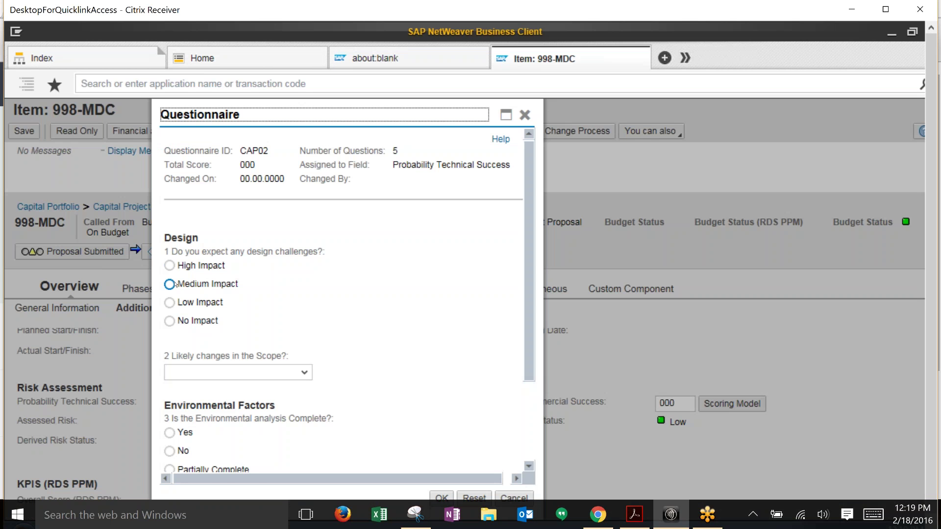
click(170, 321)
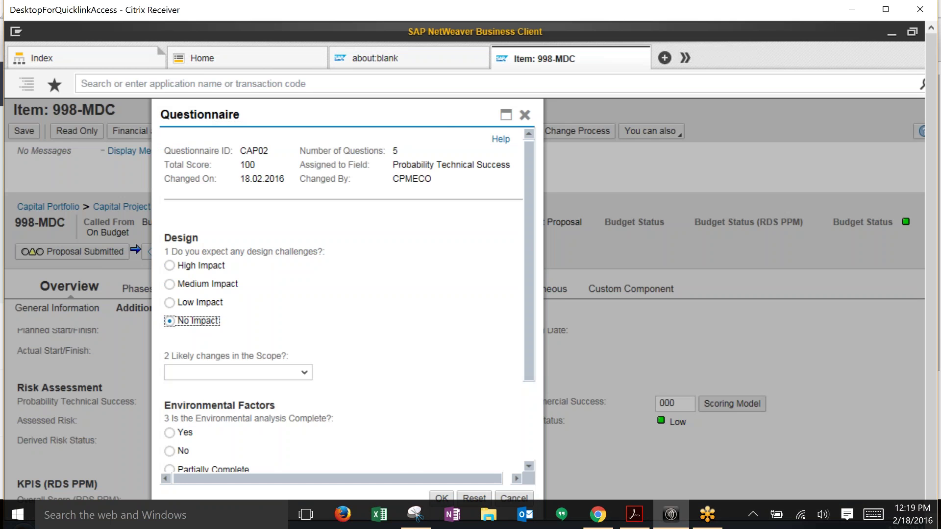
scroll(346, 292, down, 3)
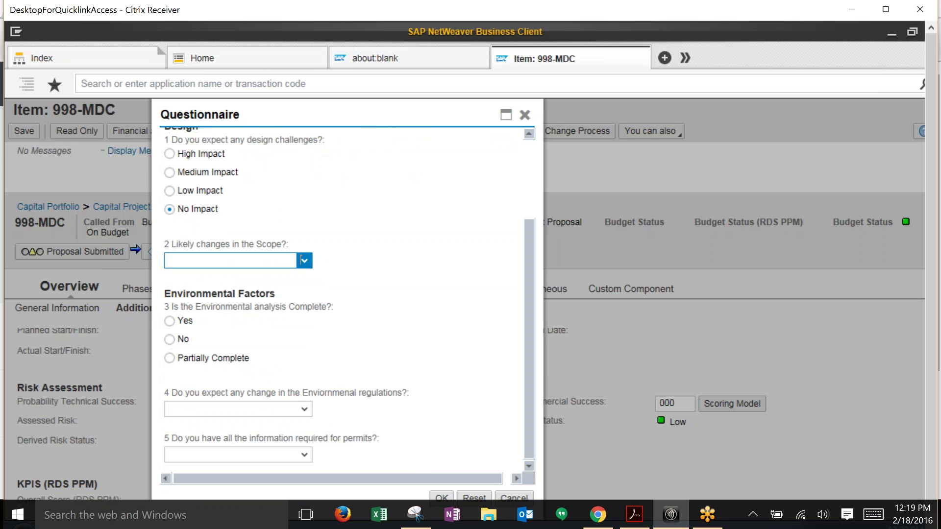
click(304, 261)
key(Down)
key(Down)
key(Return)
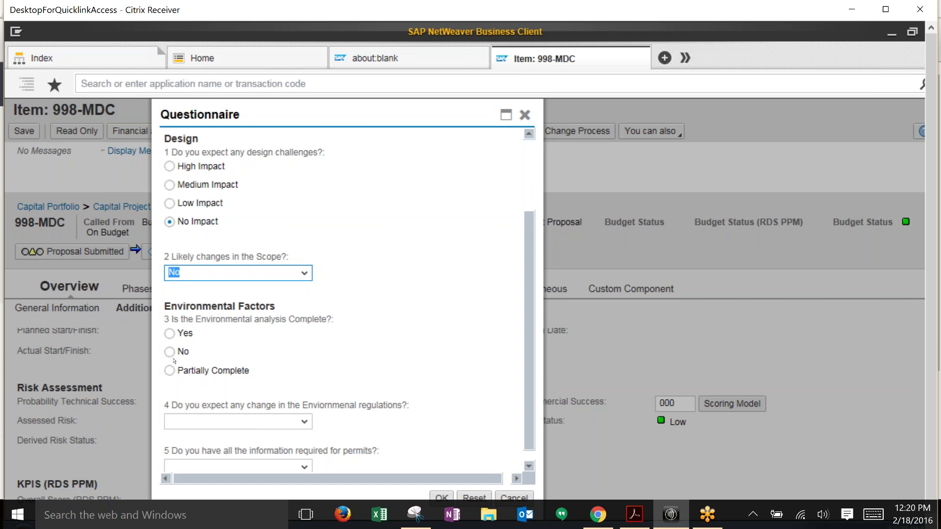
- Answer environmental analysis complete Yes, regulation changes No, and permit information Yes
click(170, 334)
scroll(526, 387, down, 1)
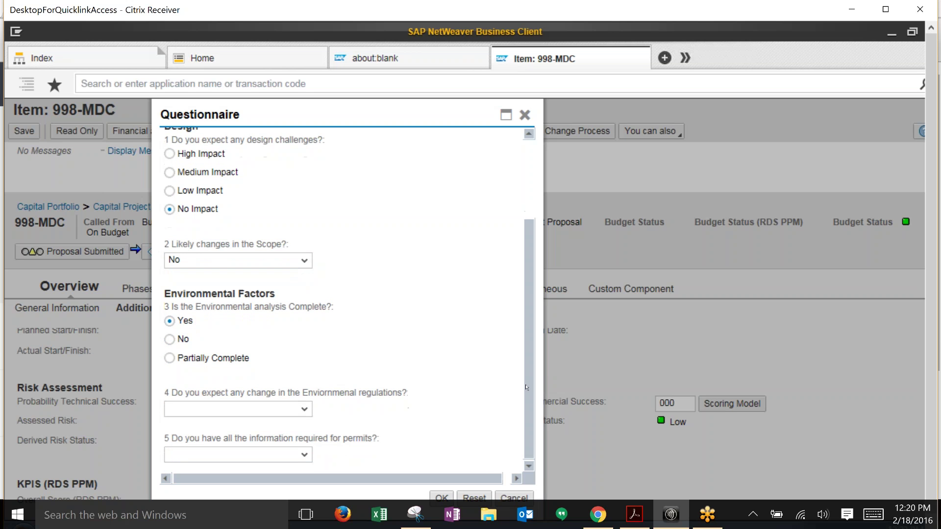
click(304, 408)
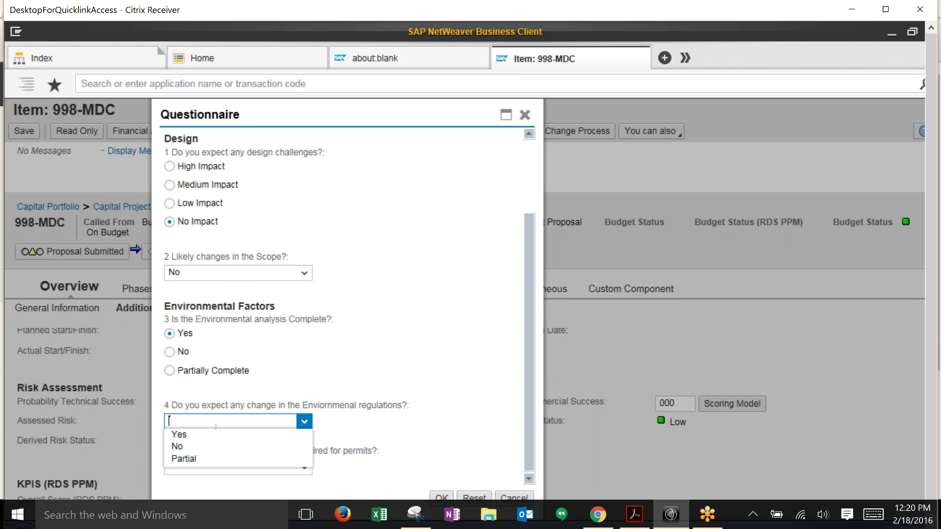
click(178, 447)
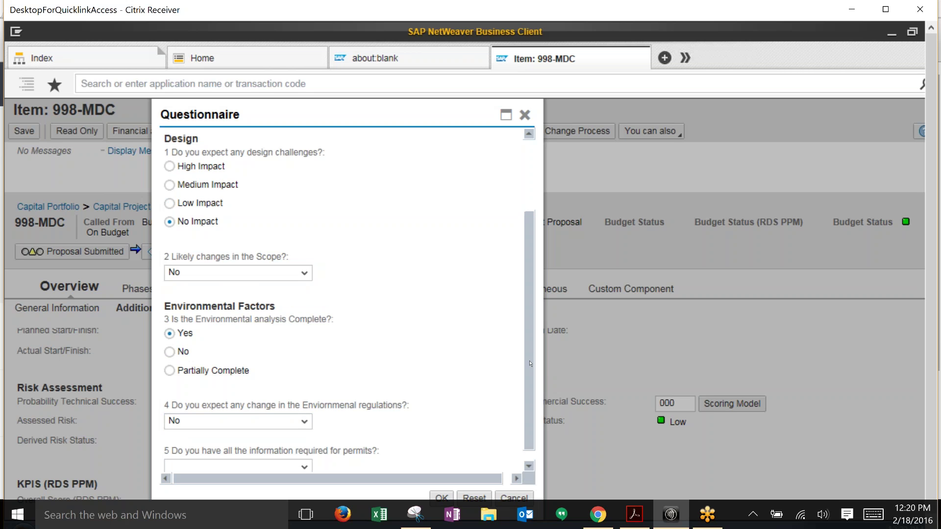
key(Tab)
key(alt+Down)
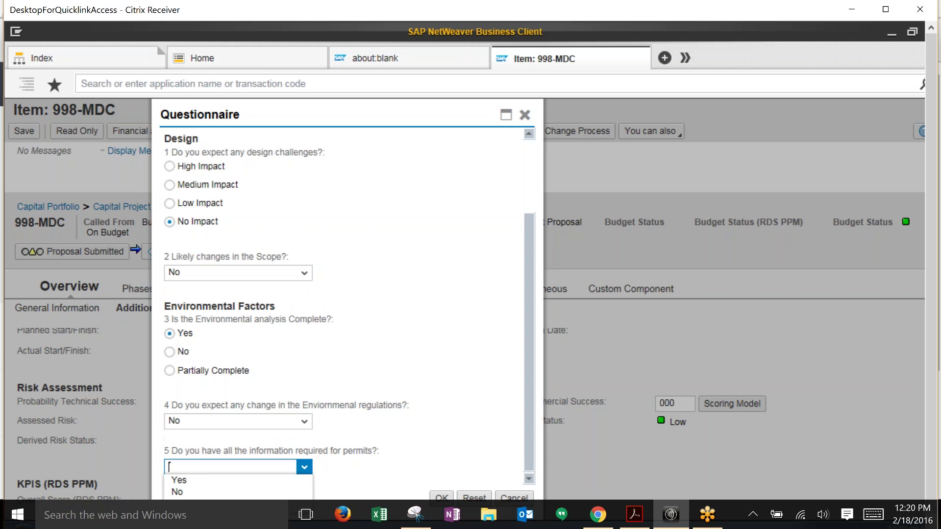
click(214, 479)
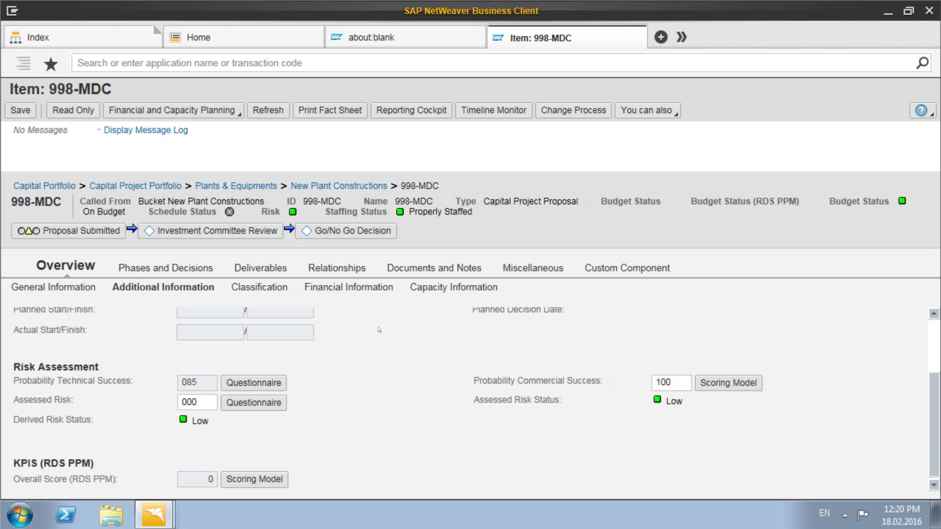
- In the assessed risk questionnaire, answer inflation impact No Impact and sufficient funding Yes
click(254, 402)
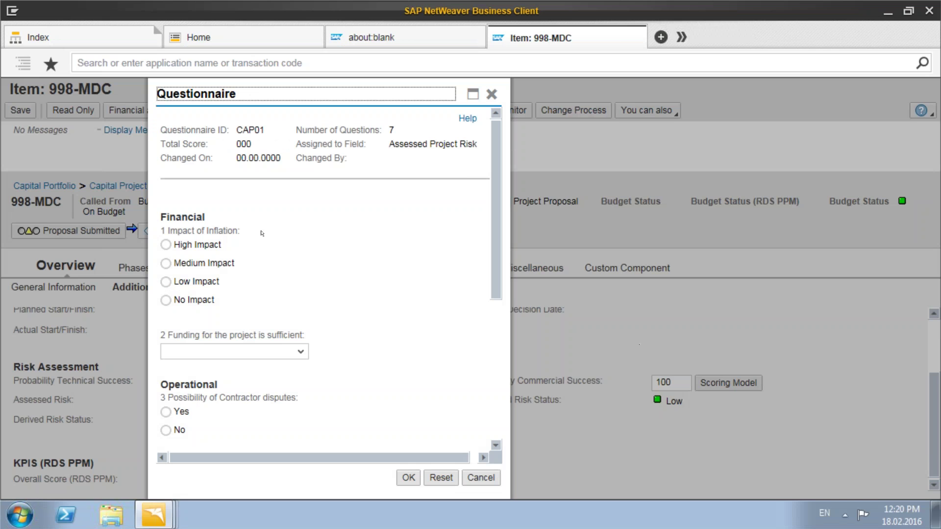
click(166, 300)
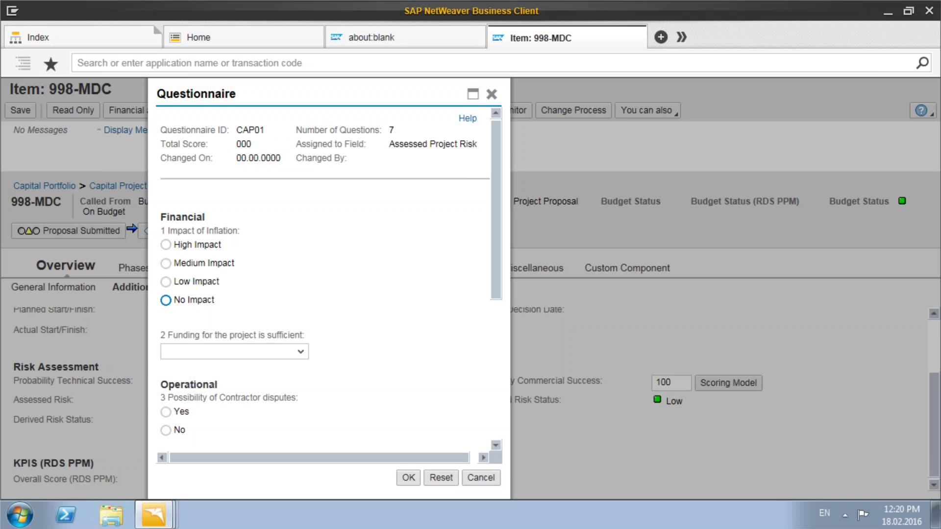
click(300, 357)
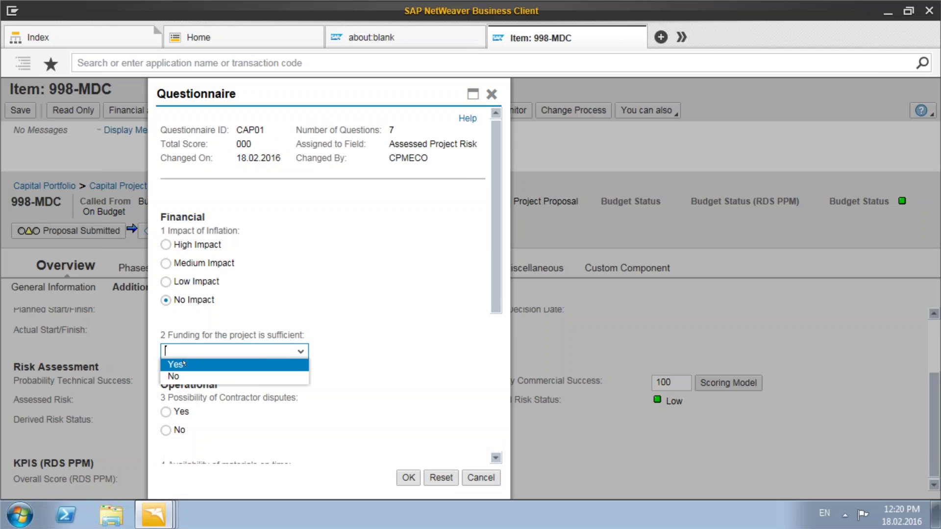
key(Return)
scroll(479, 411, down, 5)
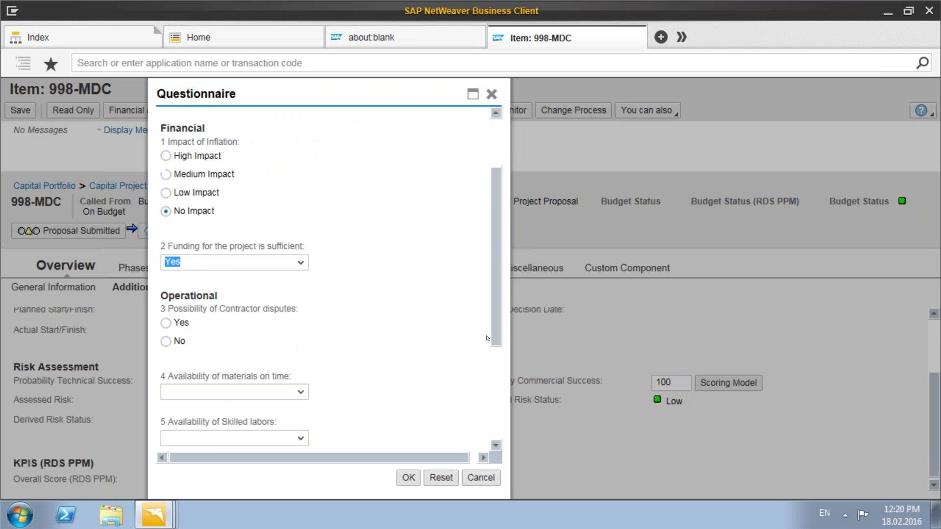
scroll(479, 410, down, 1)
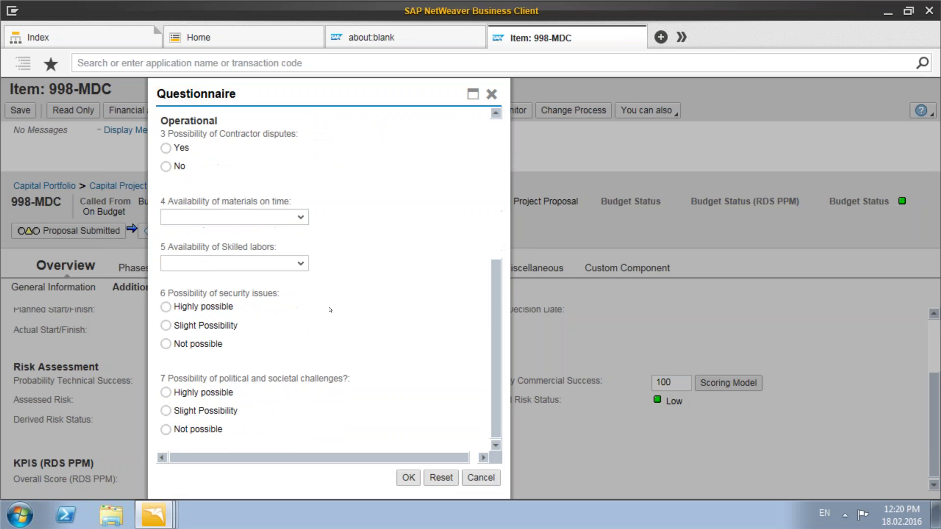
- Answer contractor disputes No, materials available Yes, and skilled labour available Yes
click(174, 166)
click(285, 217)
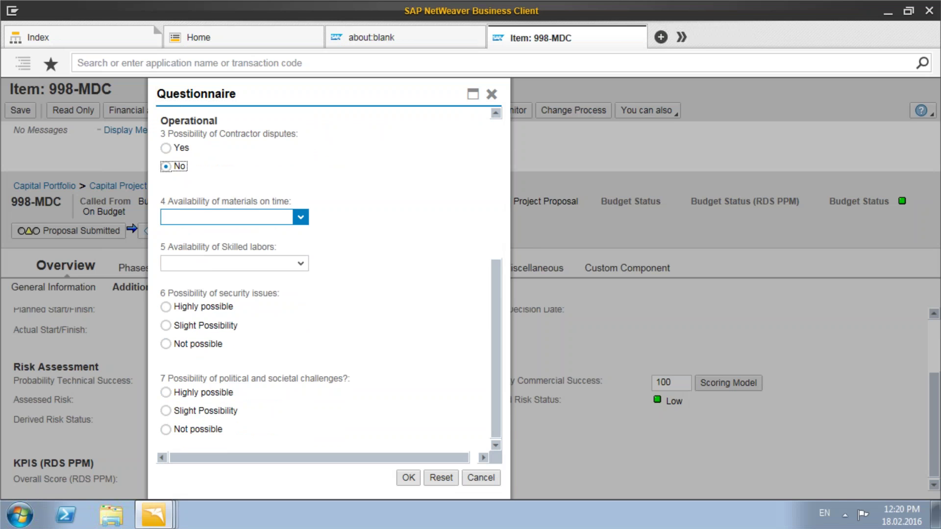
click(294, 242)
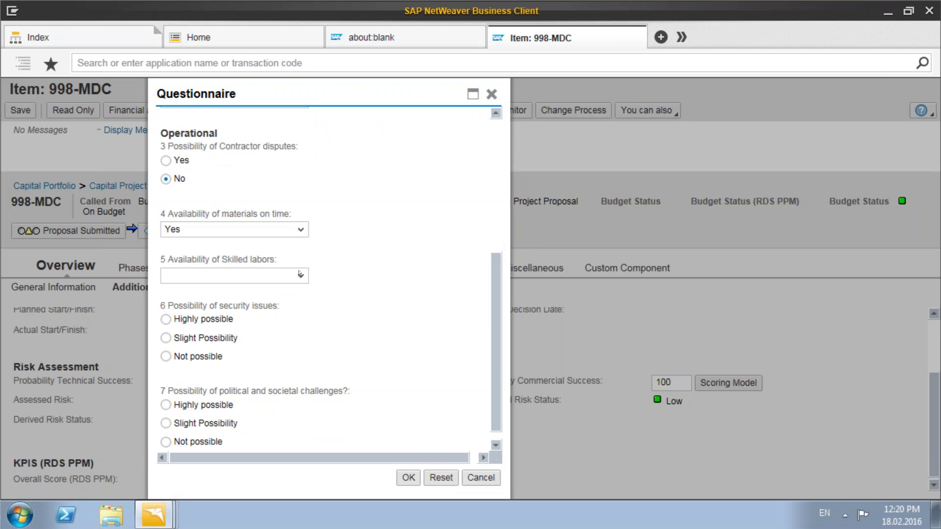
click(301, 277)
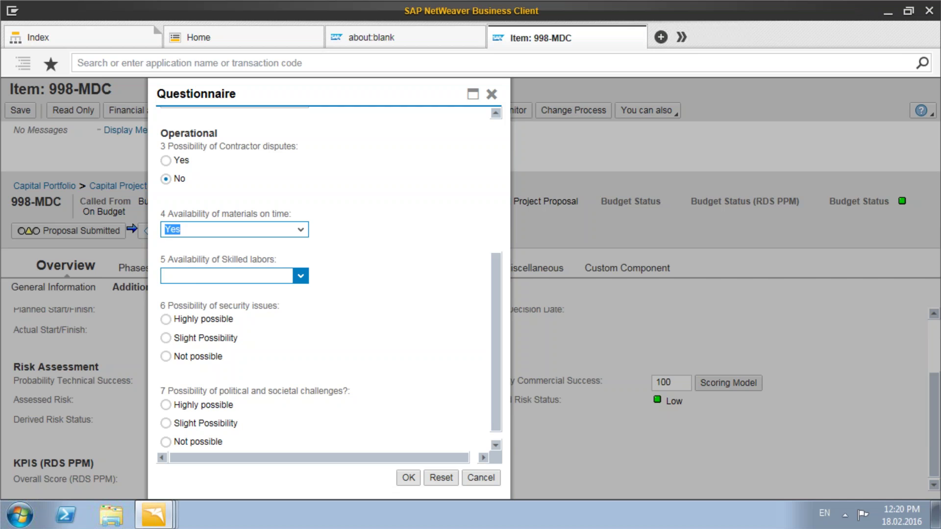
click(196, 289)
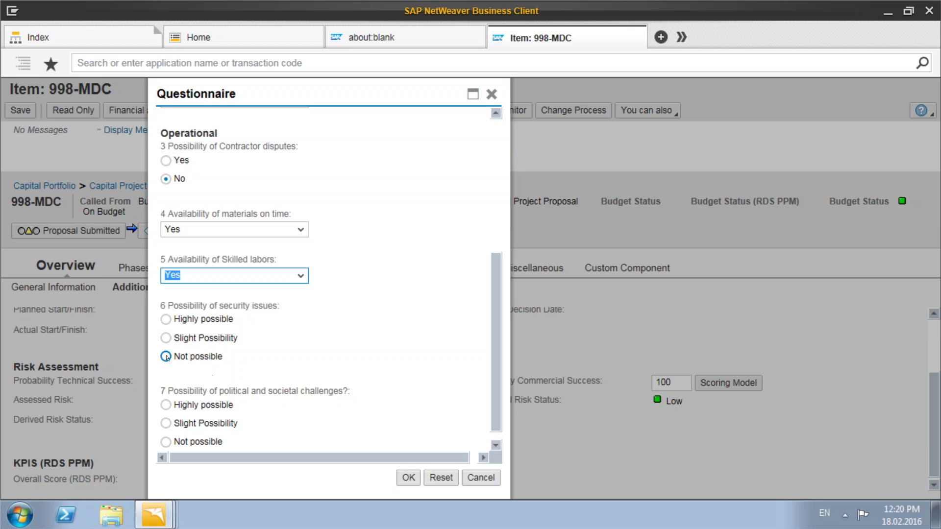
- Answer security and political challenges Not possible, then confirm the questionnaire
click(188, 360)
scroll(307, 427, down, 1)
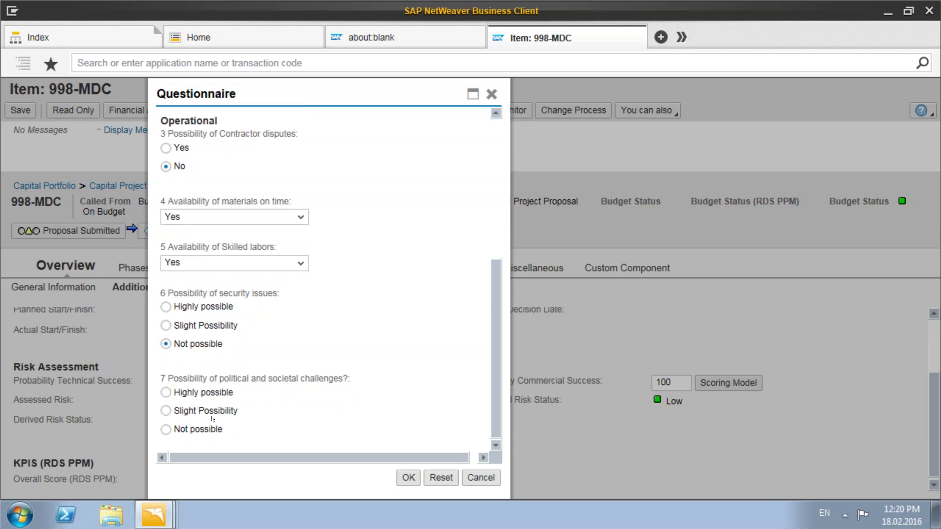
click(171, 429)
click(407, 477)
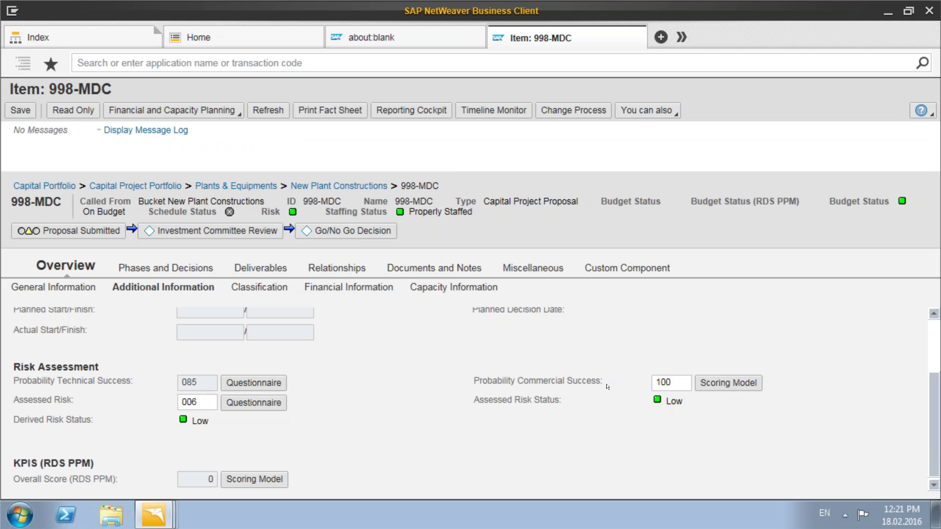
key(ctrl+alt+Break)
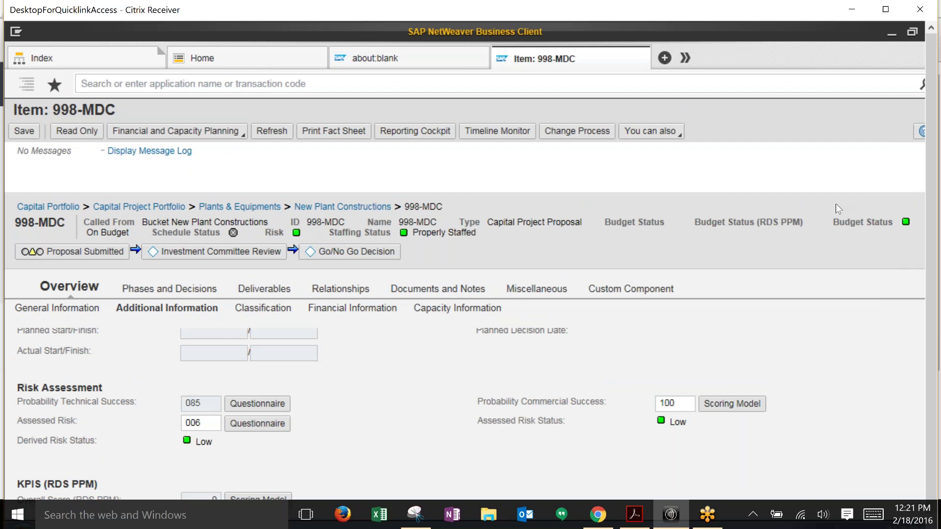
- Enter a Net Present Value of 200.000,00 on the Financial Information sub-tab
click(335, 310)
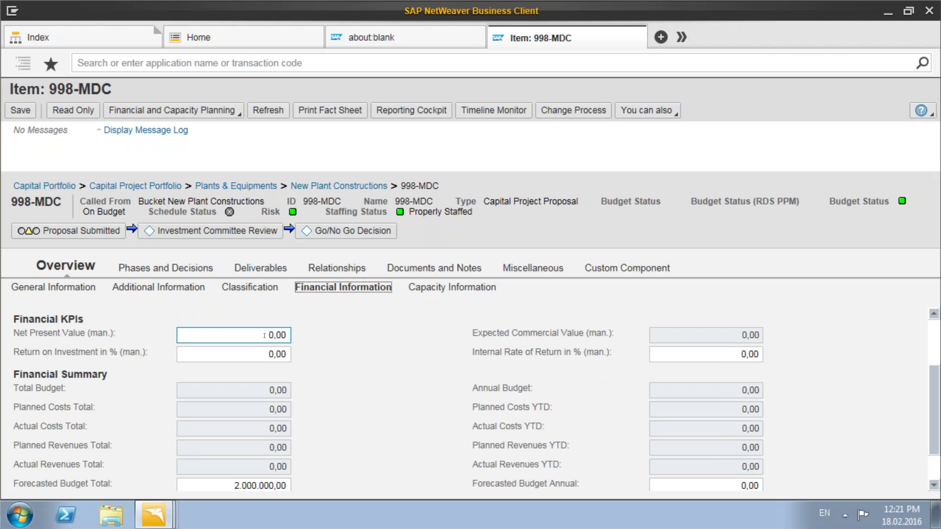
key(Tab)
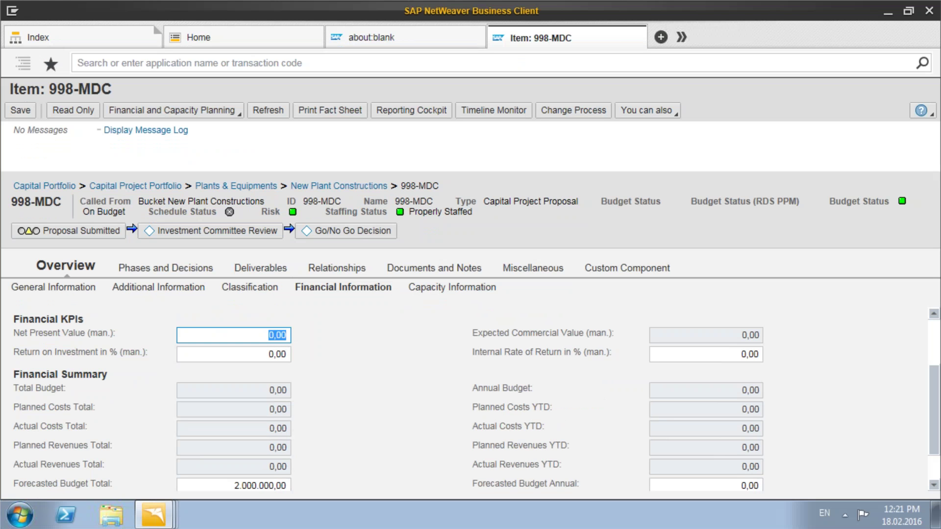
text(200)
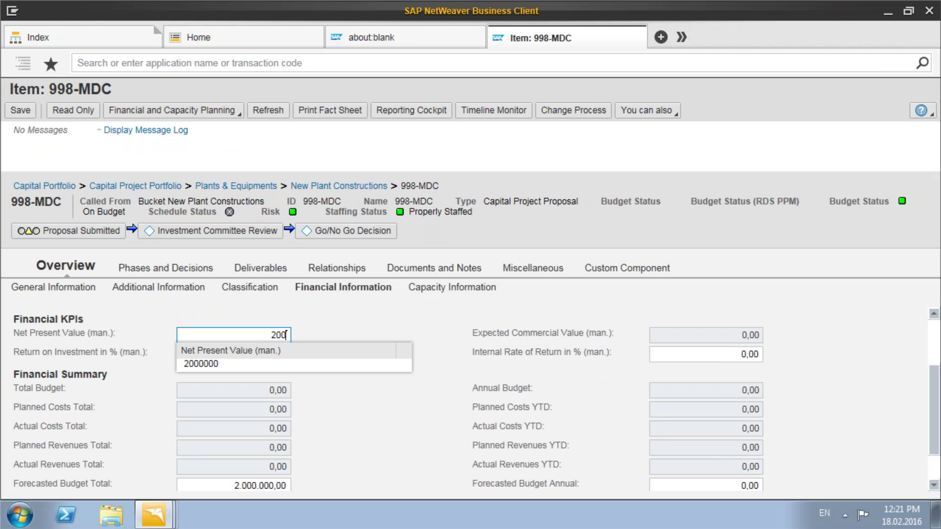
text(000)
key(Escape)
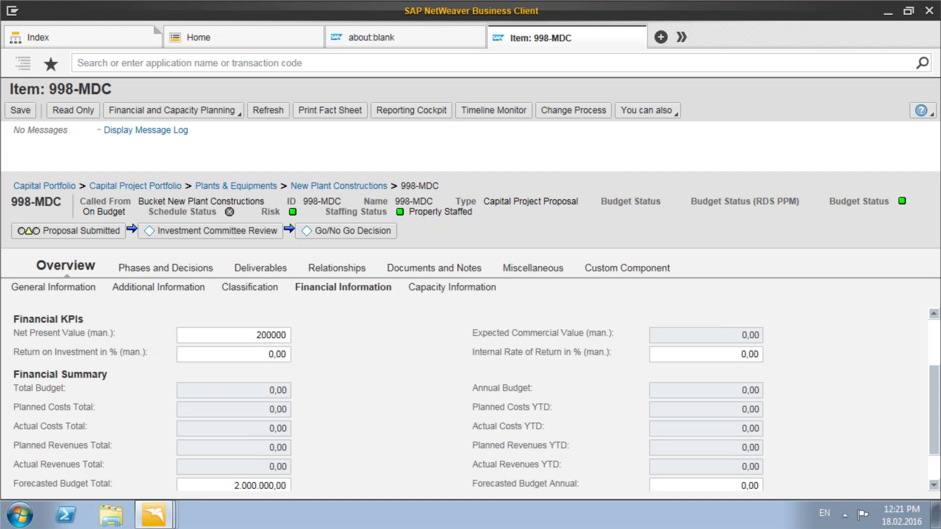
key(Return)
- Enter Launch Costs of 150.000,00 and Development Costs of 50.000,00
scroll(310, 490, down, 1)
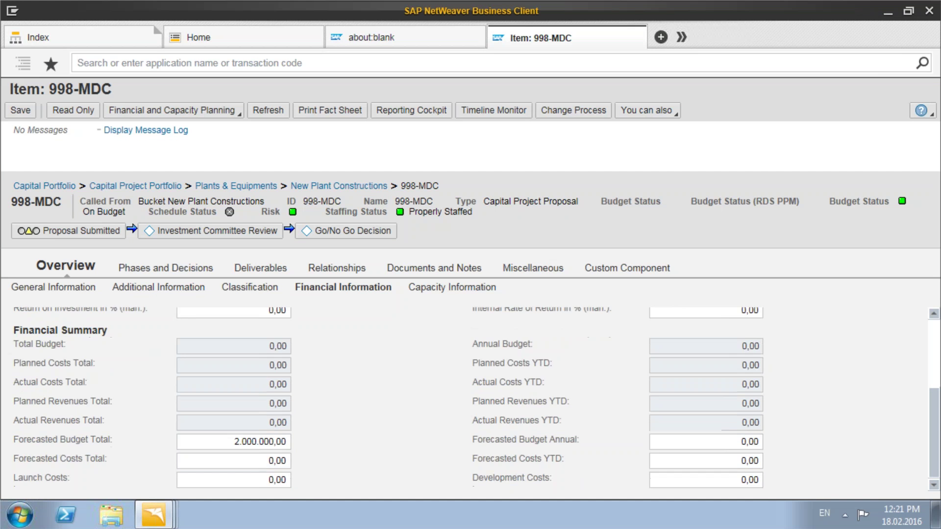
click(274, 480)
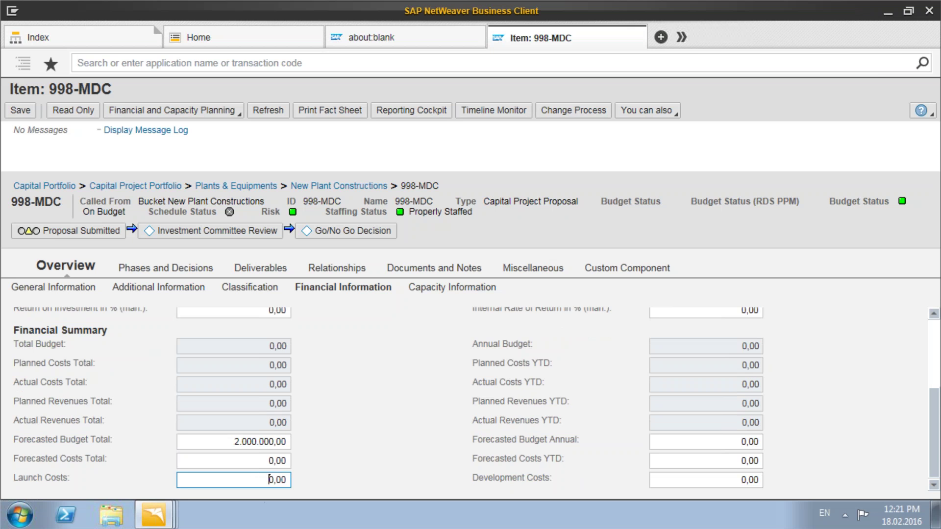
text(150000)
key(Tab)
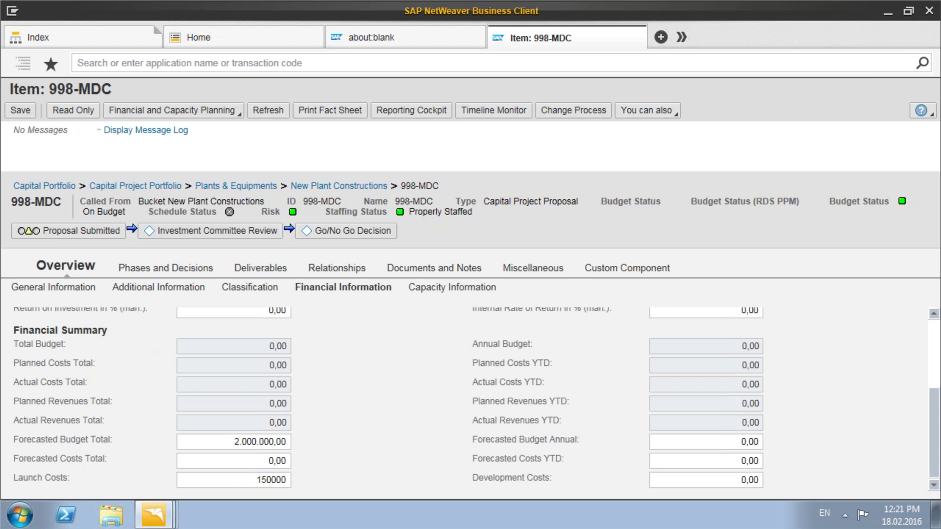
click(710, 478)
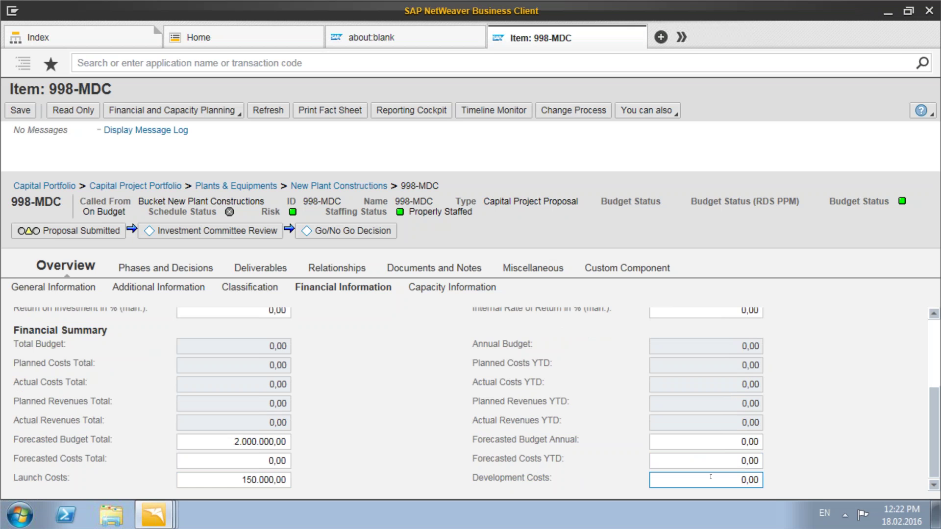
double_click(716, 482)
text(50000)
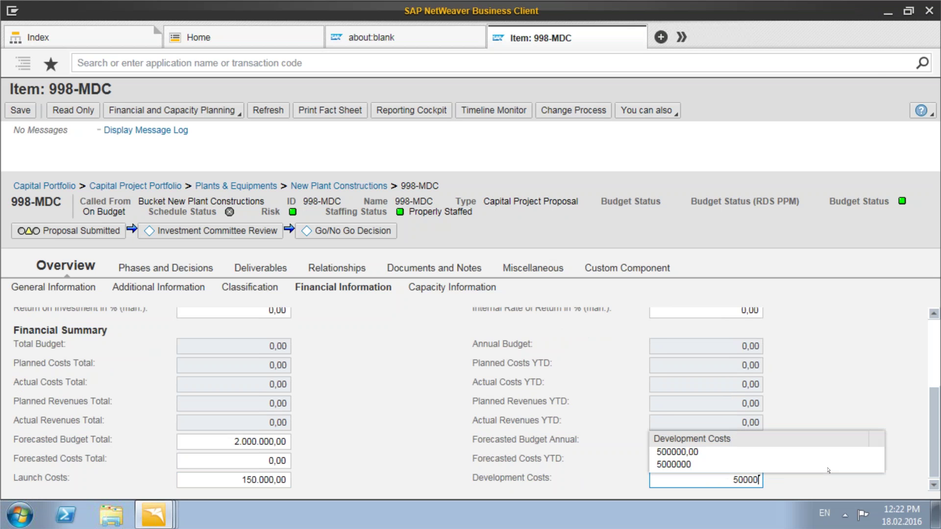
key(Tab)
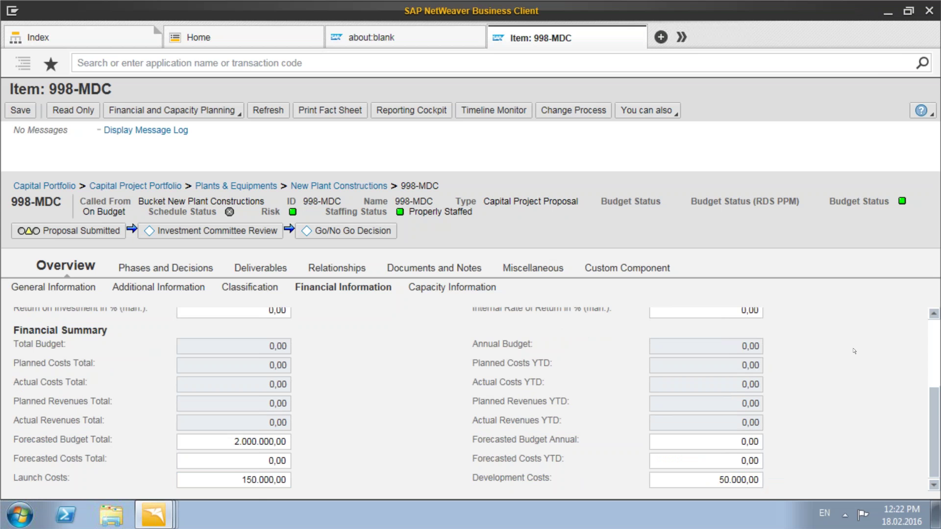
- Save proposal 998-MDC and close it to return to Home
drag(934, 405, 936, 320)
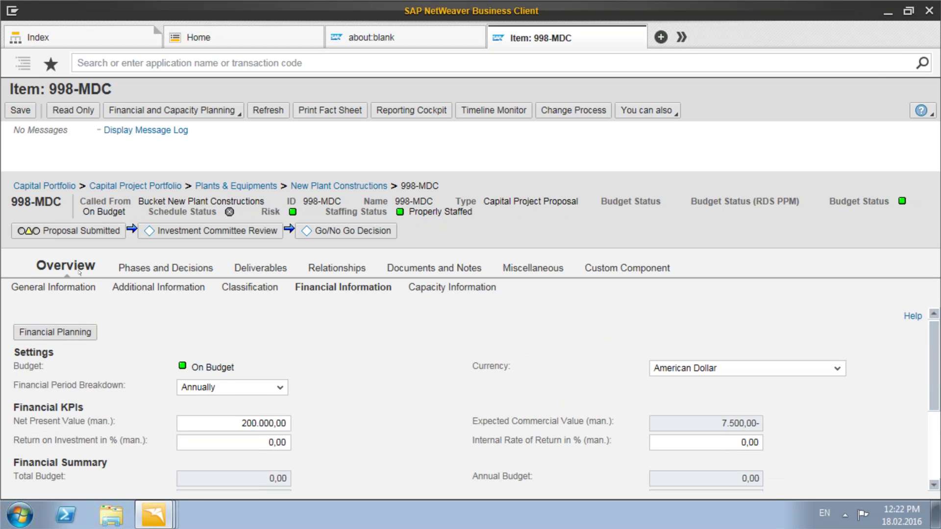
key(ctrl+s)
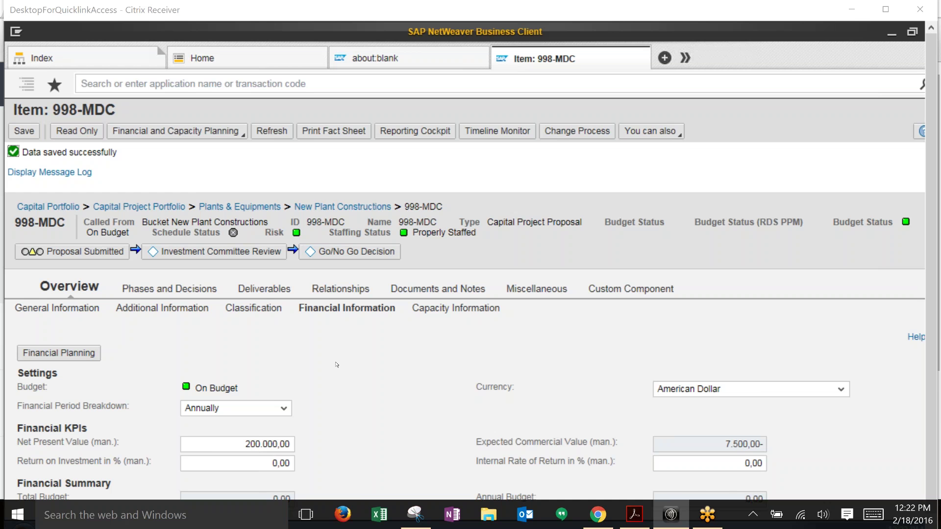
key(ctrl+w)
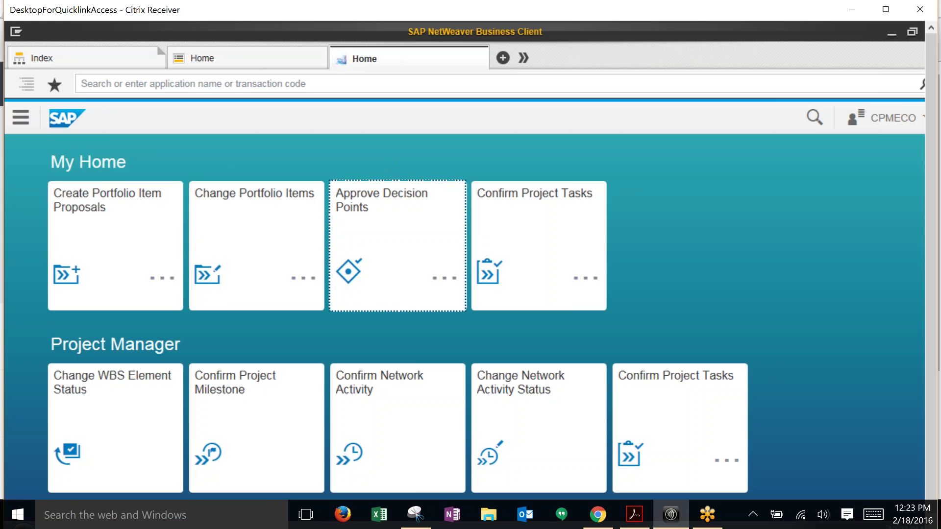
- Open the decision points awaiting approval and bring up proposal 998-MDC's details
click(411, 208)
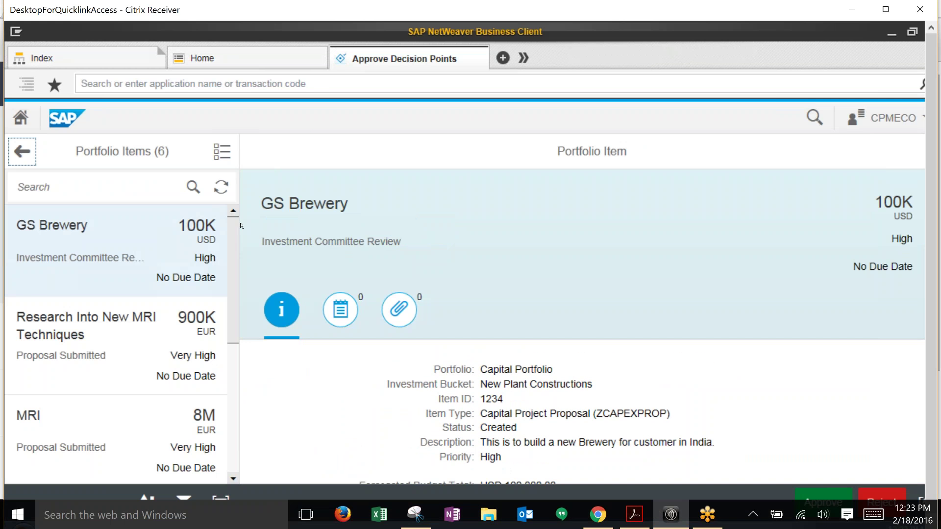
scroll(134, 433, down, 5)
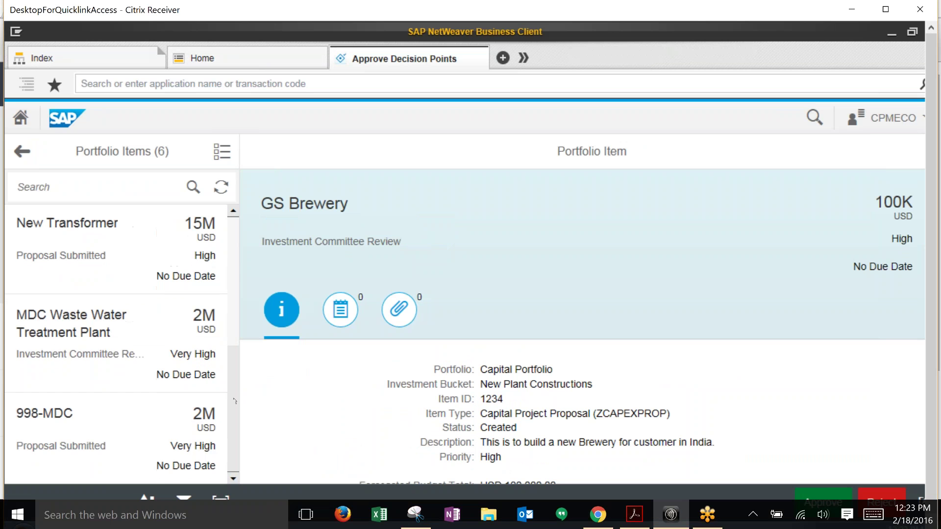
click(134, 433)
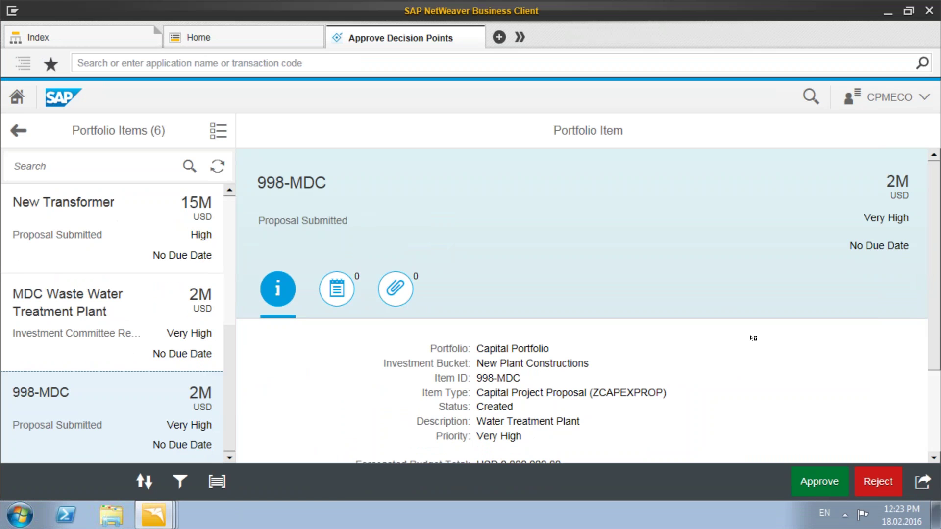
scroll(920, 283, down, 1)
scroll(938, 273, down, 2)
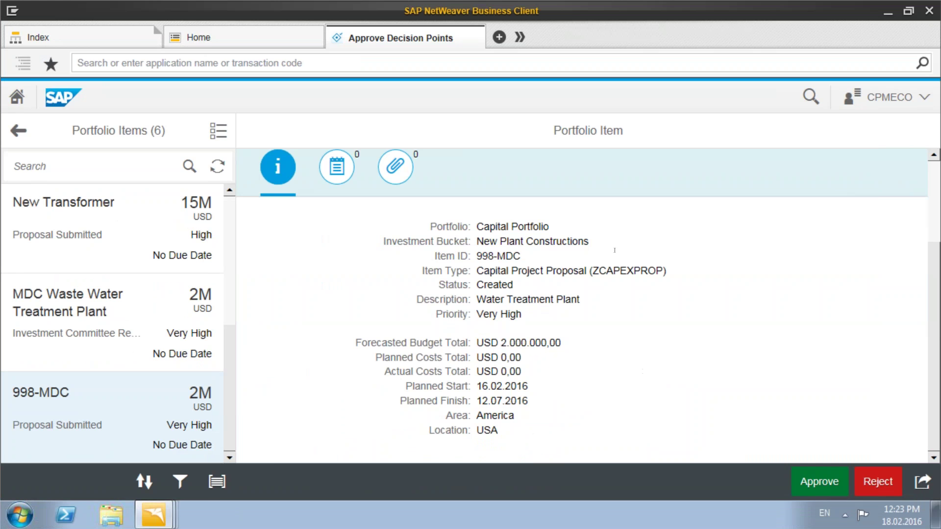
- Approve the Proposal Submitted decision point with the comment 'Looks Great!' and exit full screen
click(813, 485)
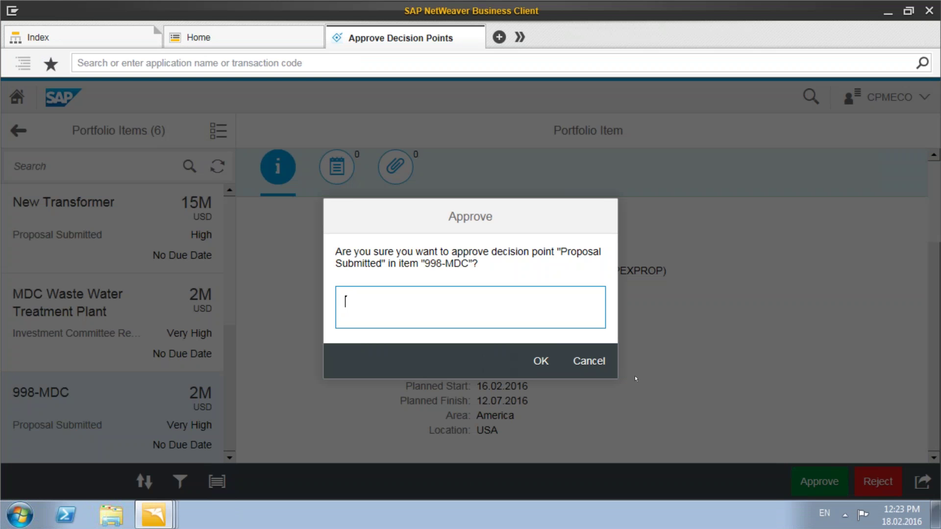
text(Looks Great!)
key(Tab)
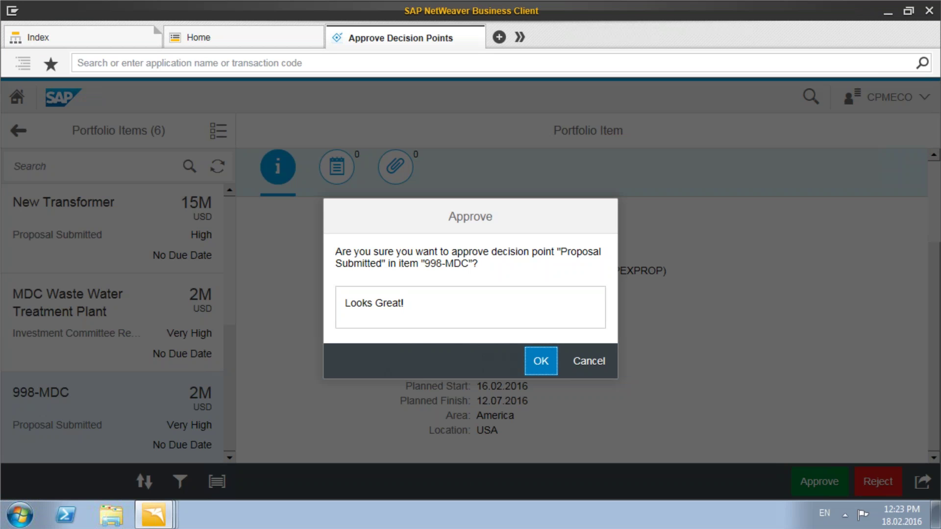
key(Return)
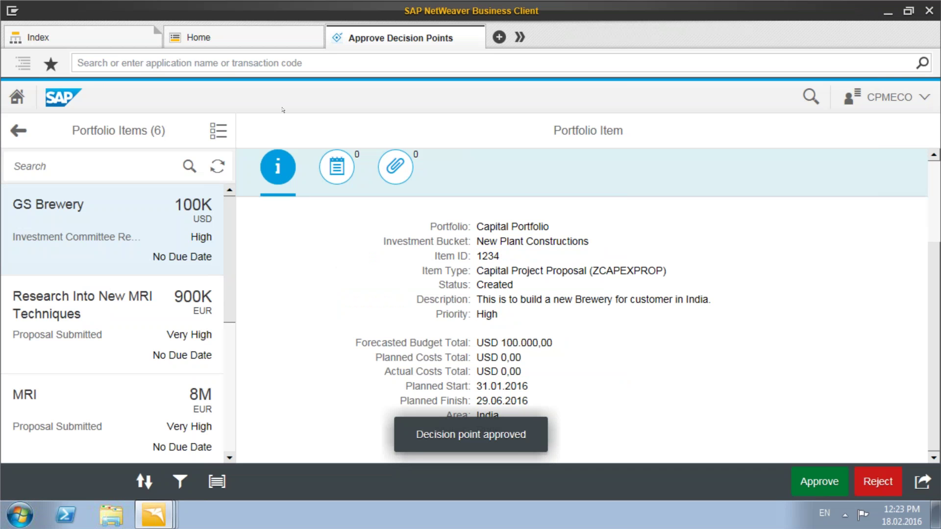
key(shift+F2)
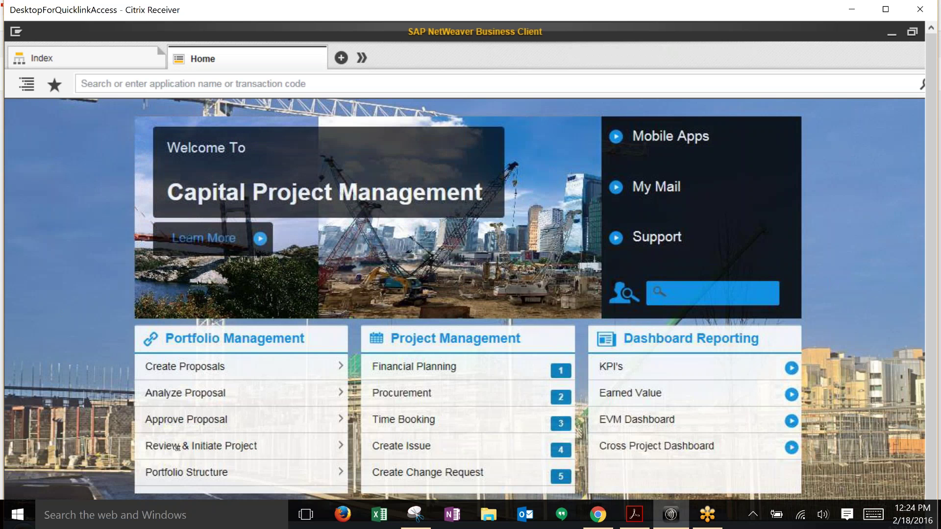
- In Review & Initiate Project, scroll to the bottom of All Items and open 998-MDC
click(176, 447)
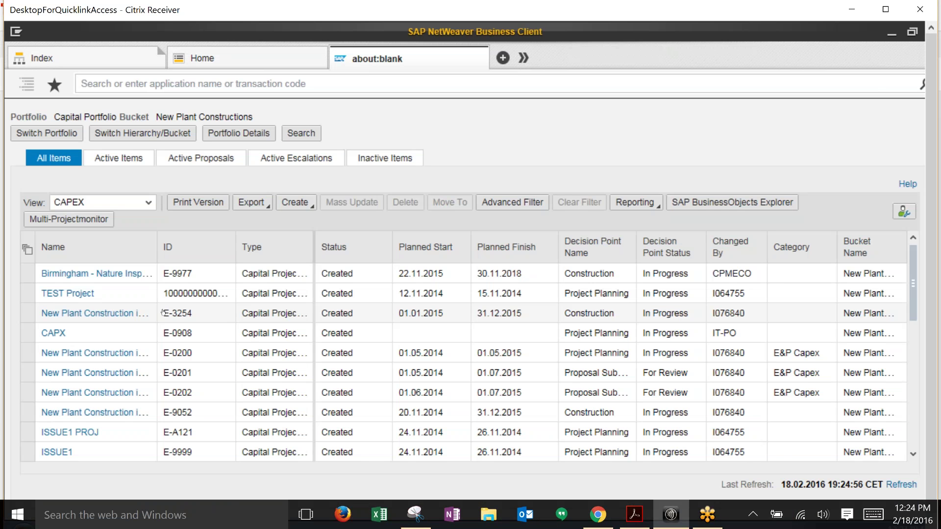
drag(912, 311, 884, 484)
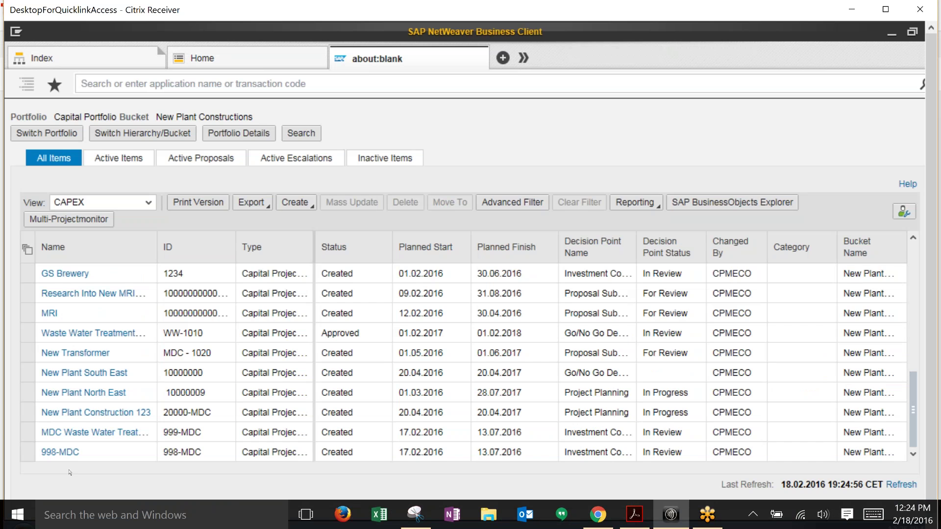
click(59, 452)
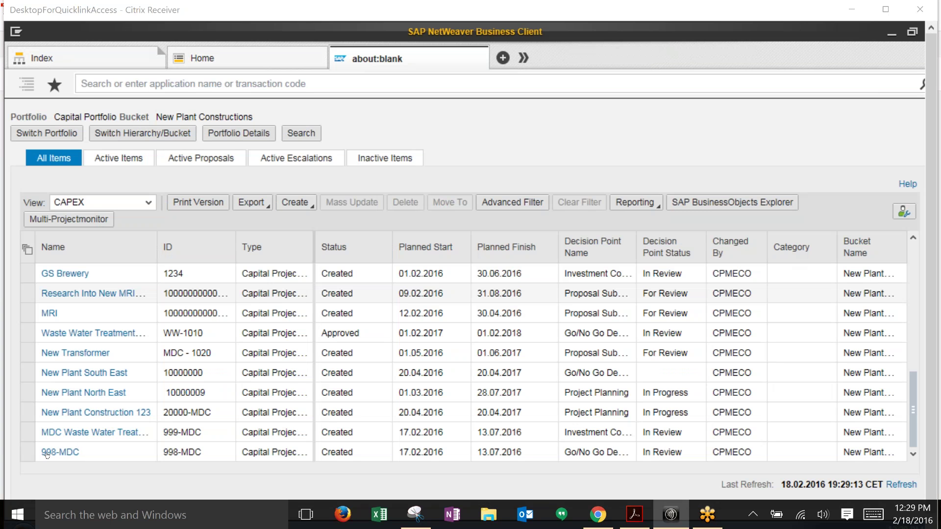
click(47, 452)
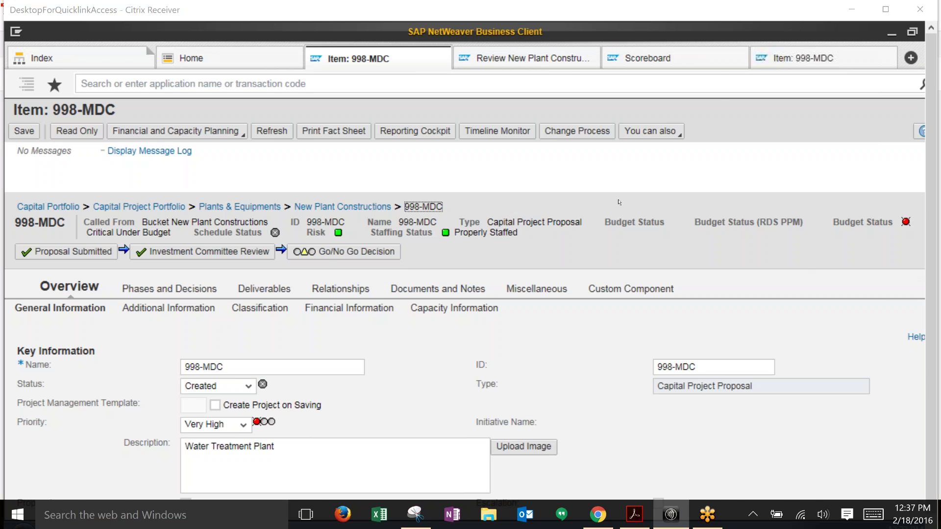
- Switch to the Review New Plant Constructions list, then to the Scoreboard
click(530, 60)
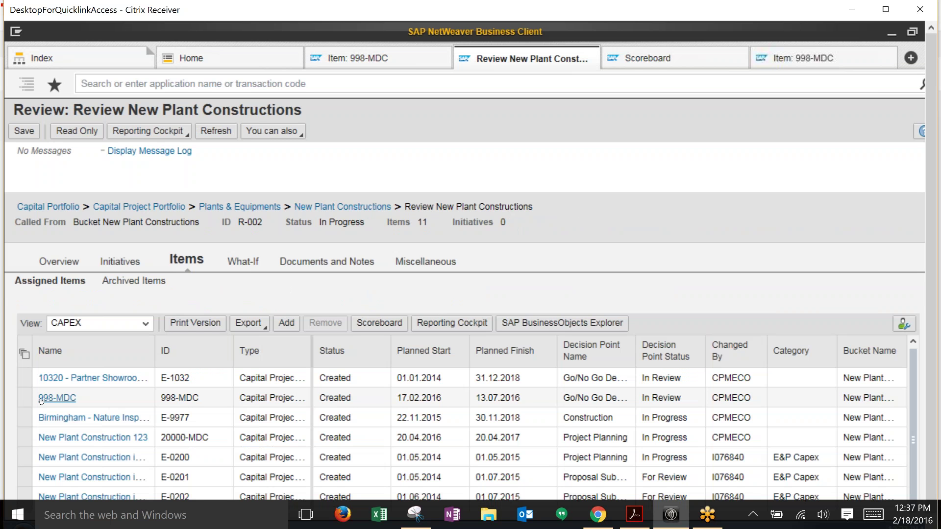
click(682, 55)
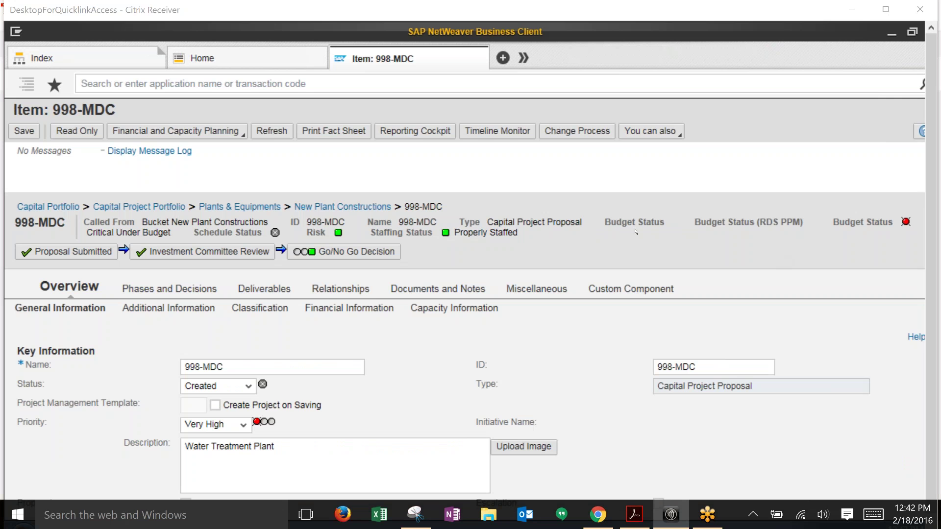
- Change 998-MDC's item type to Capital Project Construction and save the change
click(584, 132)
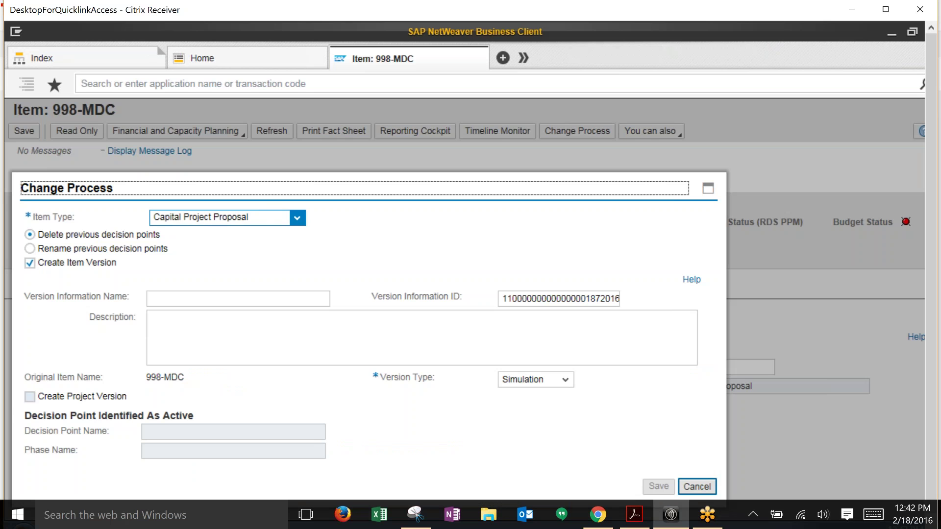
click(297, 218)
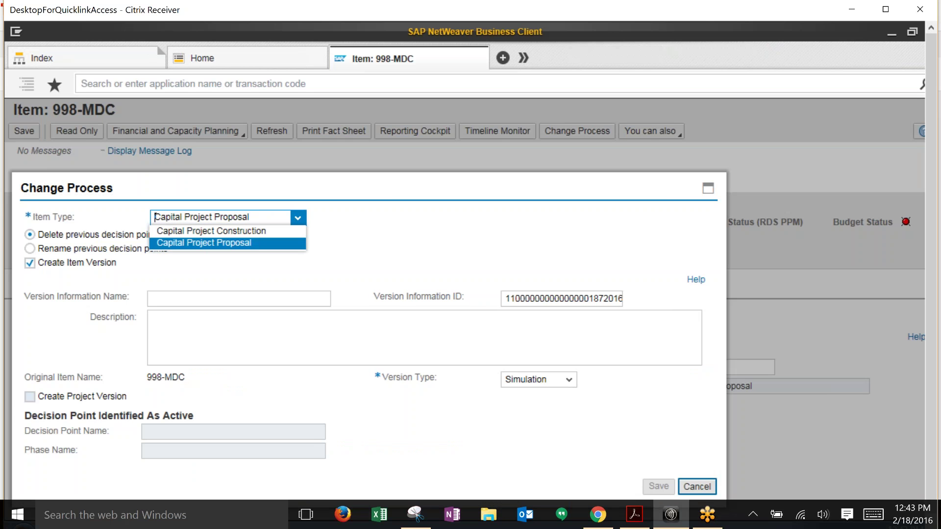
key(Up)
key(Return)
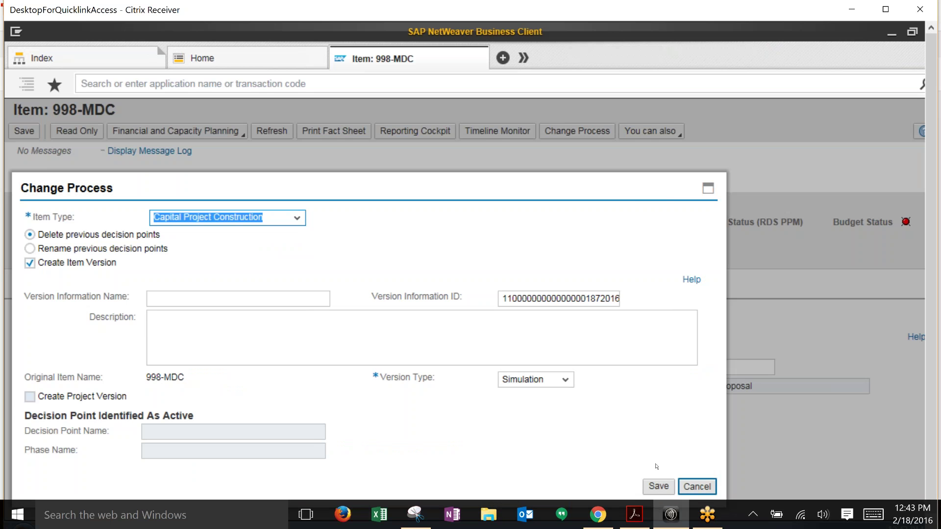
click(658, 486)
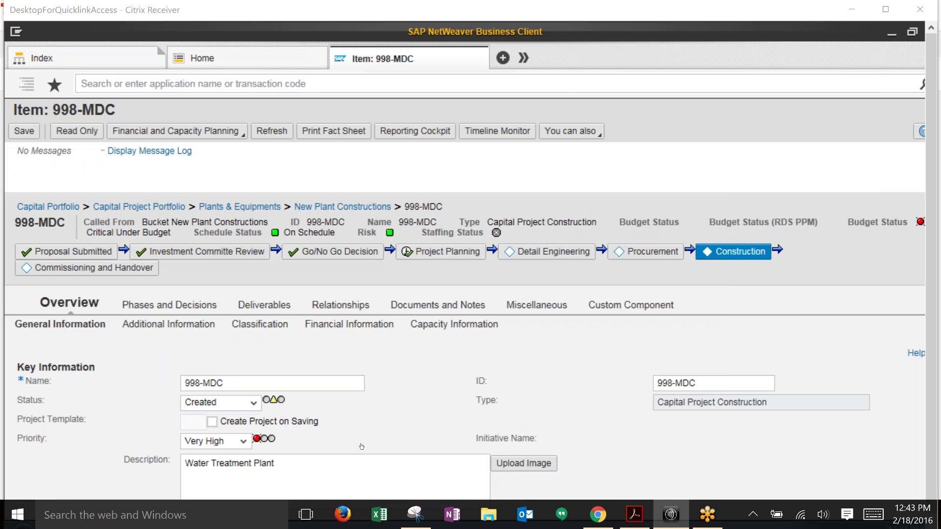
- Enable Create Project on Saving with the New Plant Construction Project template, staying on the item
click(211, 421)
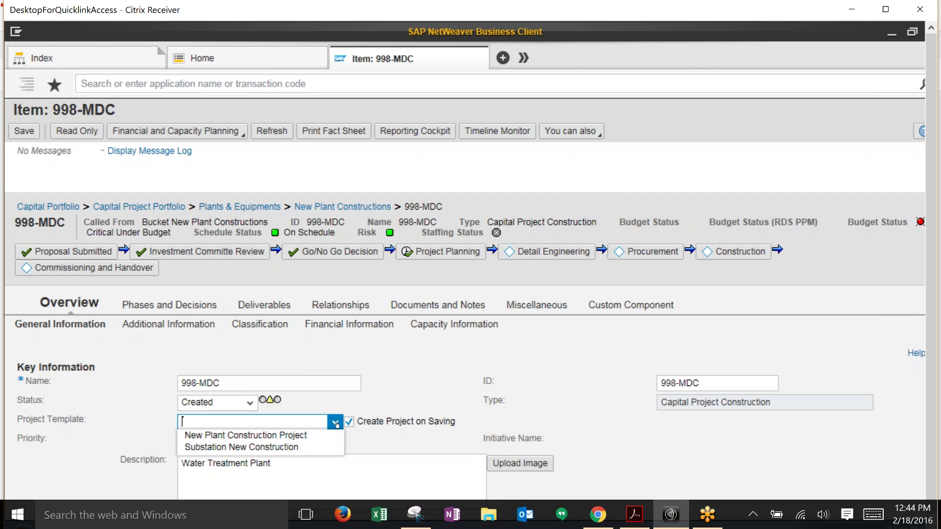
click(272, 436)
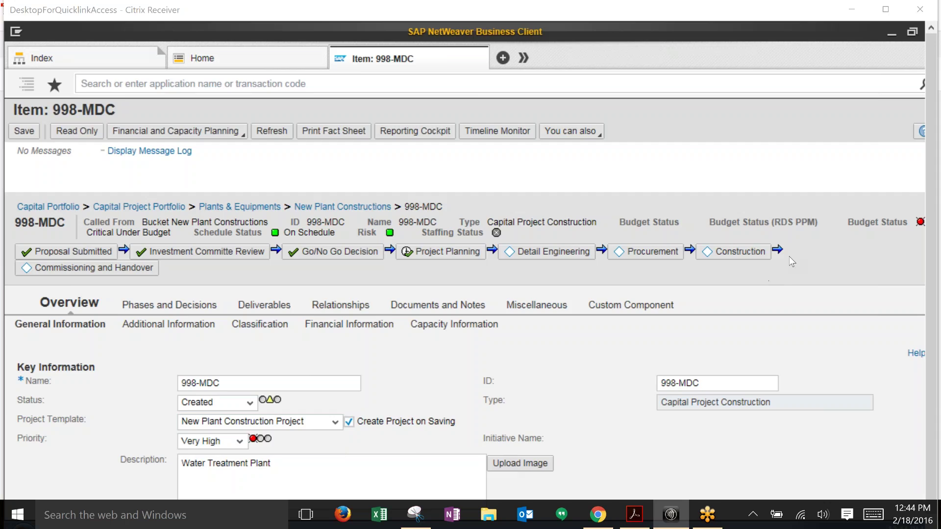
key(alt+Tab)
key(alt+Tab)
click(524, 360)
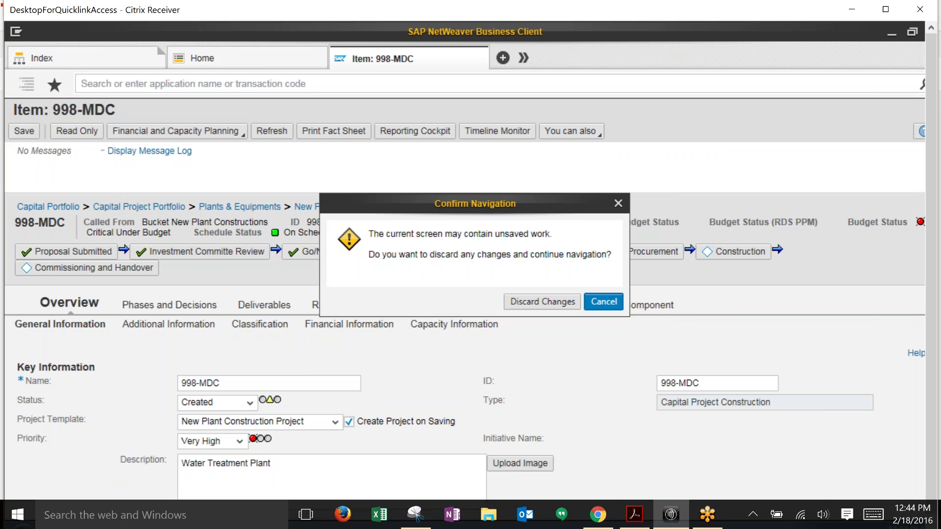
click(598, 301)
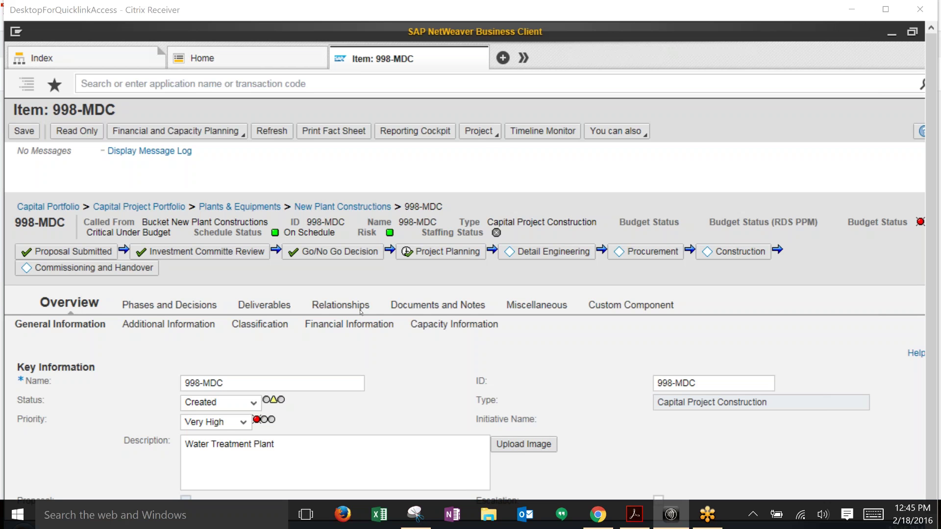
- Open 998-MDC's PS project in Project Builder, expand Project Planning, and widen the tree pane
click(480, 131)
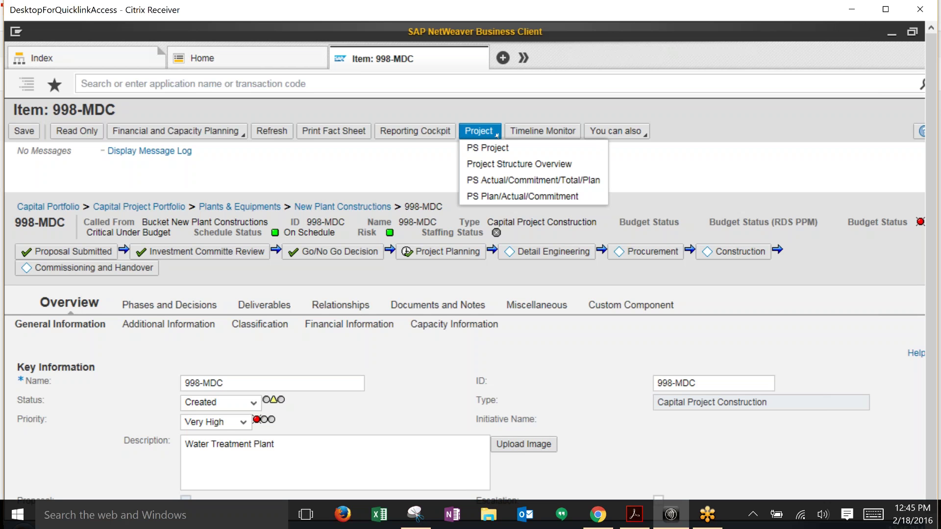
click(488, 147)
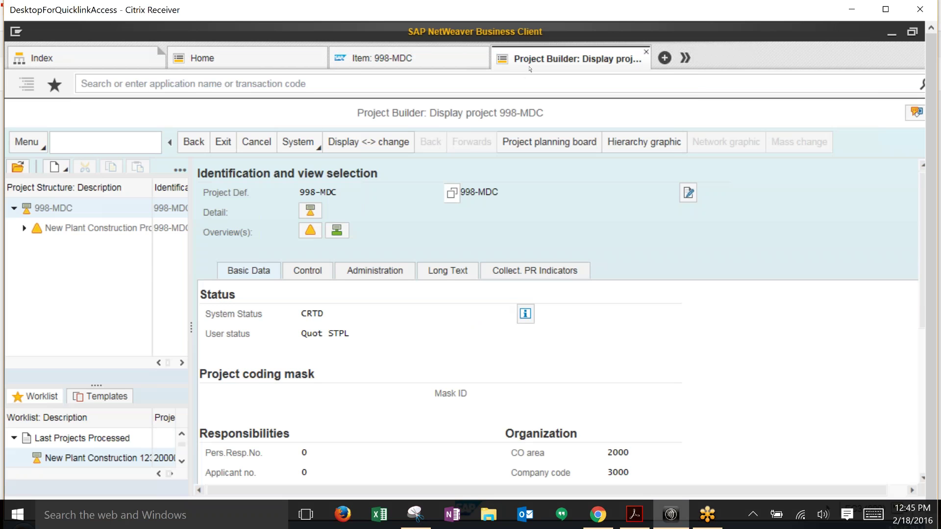
click(337, 235)
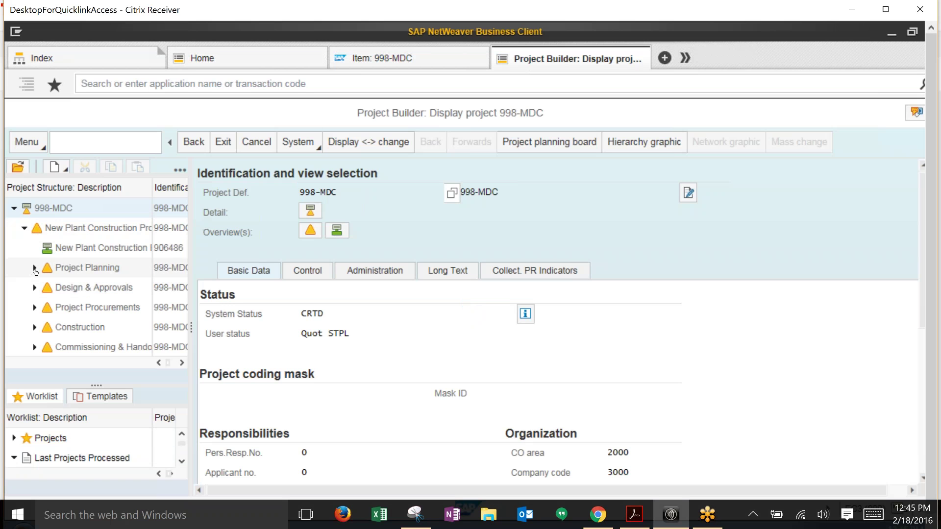
click(35, 269)
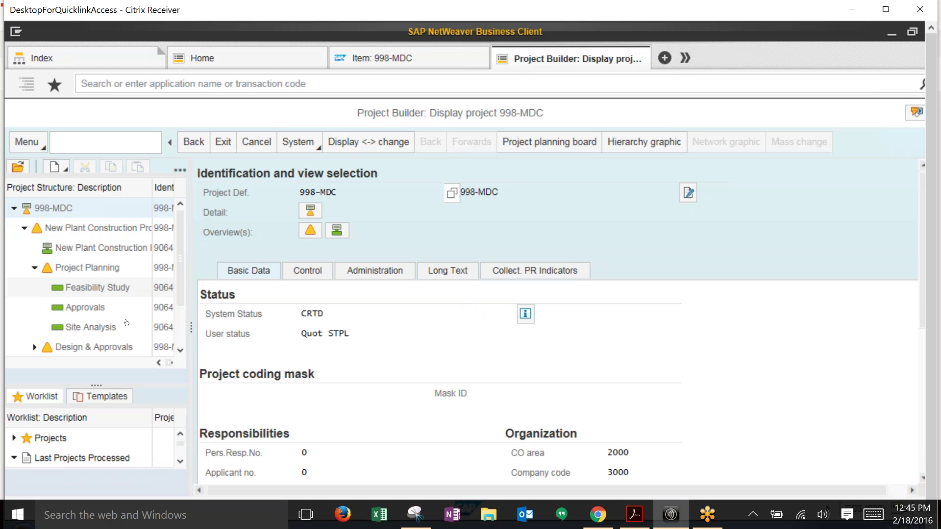
drag(191, 327, 329, 328)
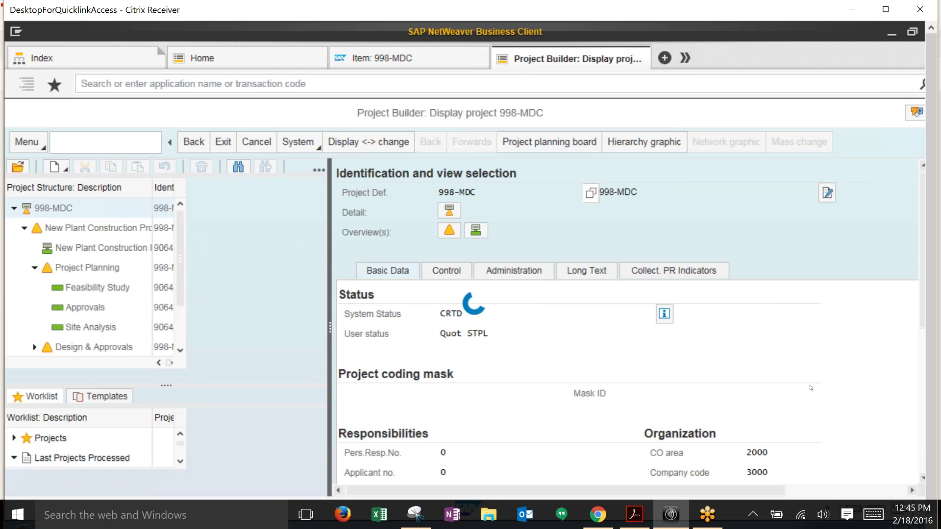